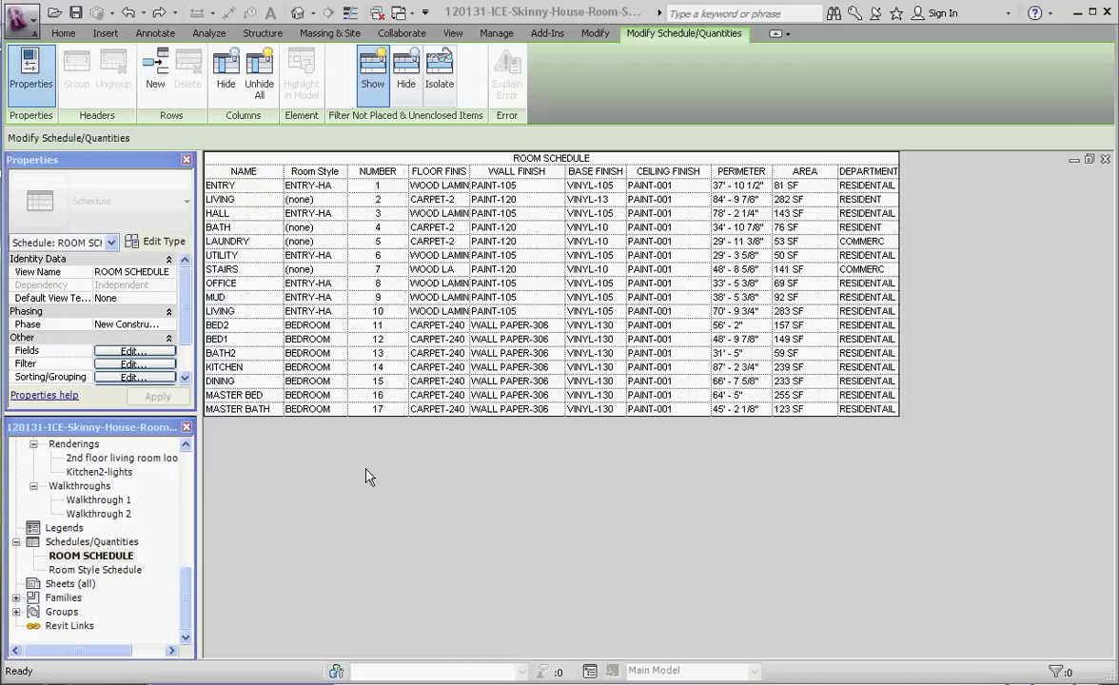
Step: Create a new sheet from the Sheets (all) entry in the Project Browser
right_click(59, 587)
click(131, 604)
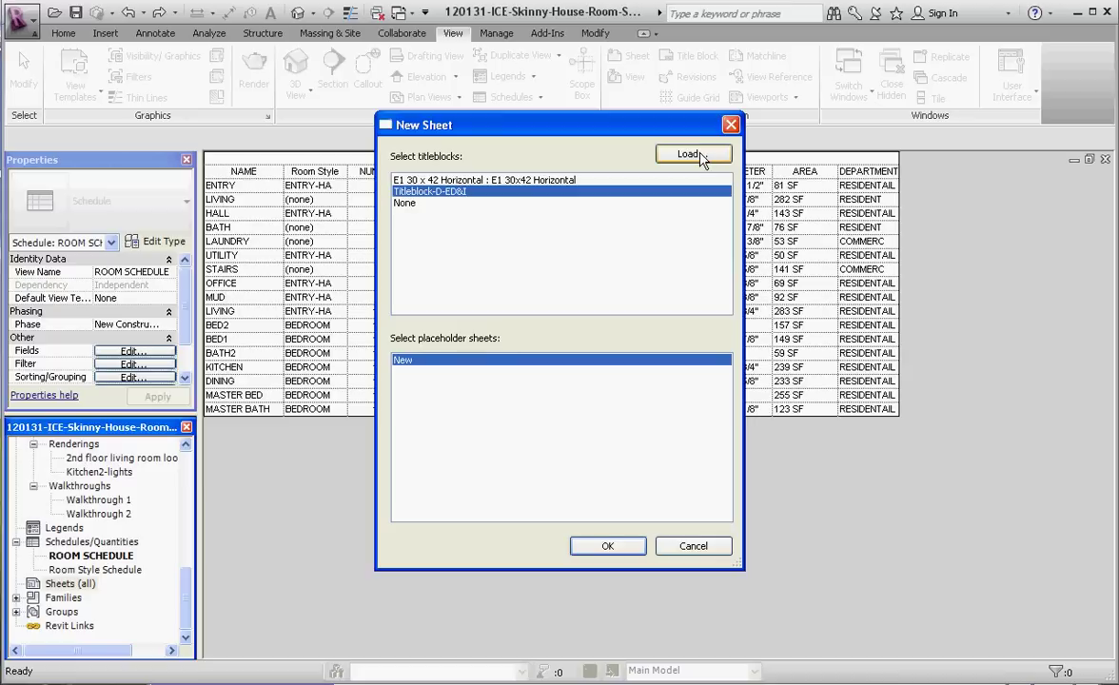
Step: Load Titleblock-D-ED&I.rfa from Desktop > Flash Copy 161-2012-1 > Prep as a title block
click(694, 155)
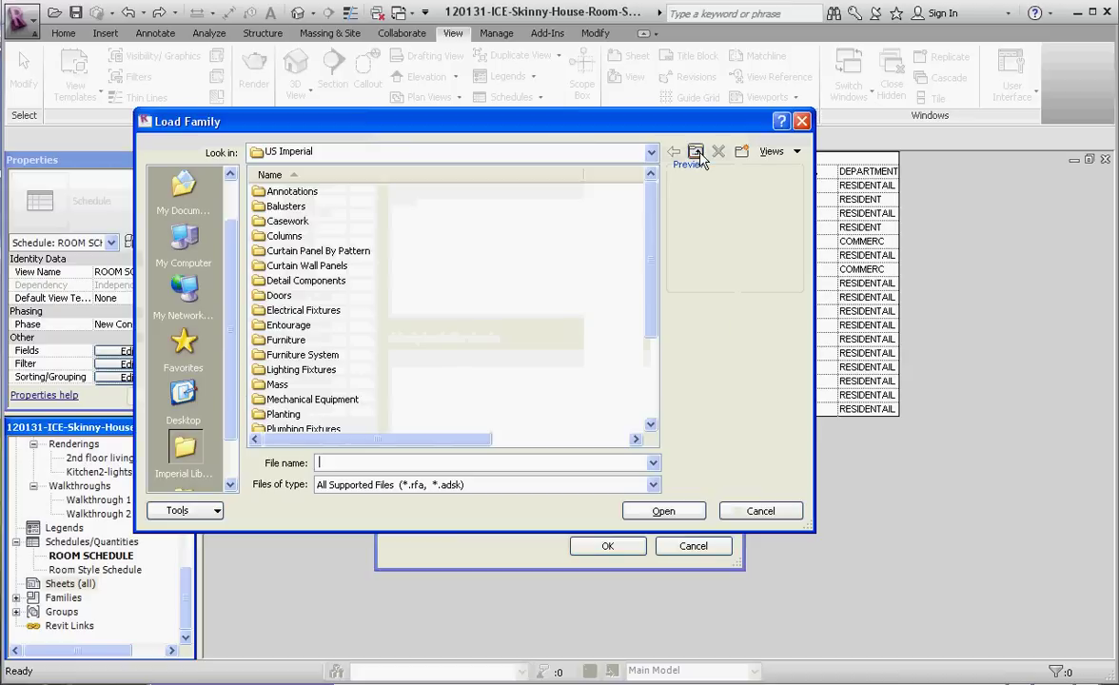
click(651, 152)
click(280, 173)
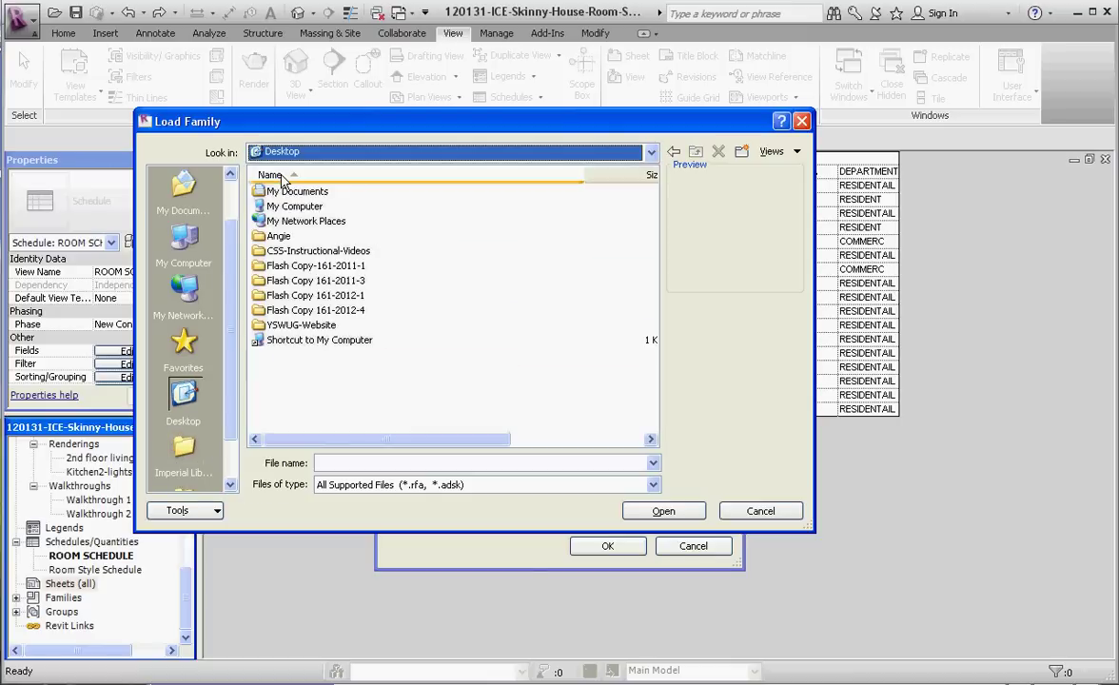
double_click(330, 297)
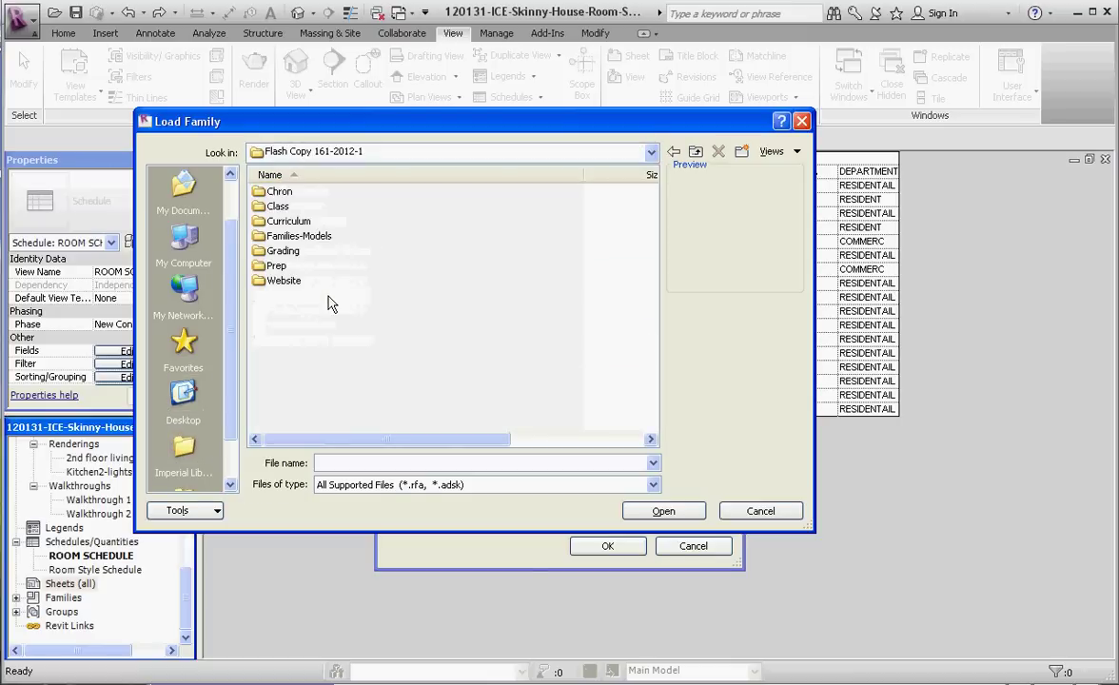
click(277, 270)
double_click(276, 267)
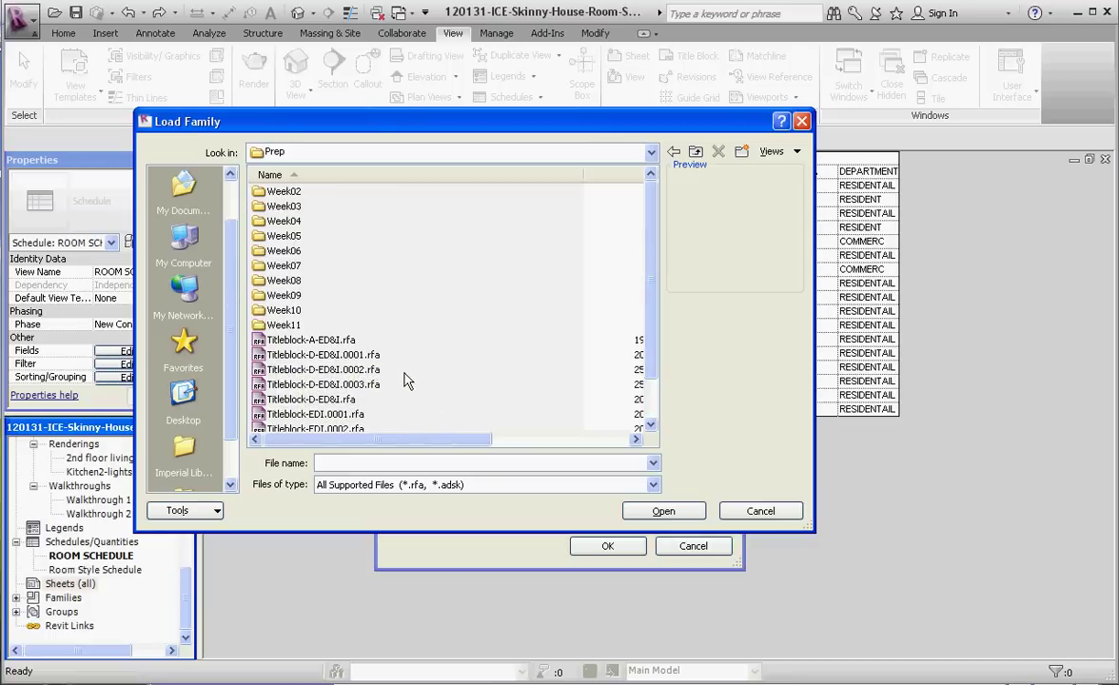
click(329, 401)
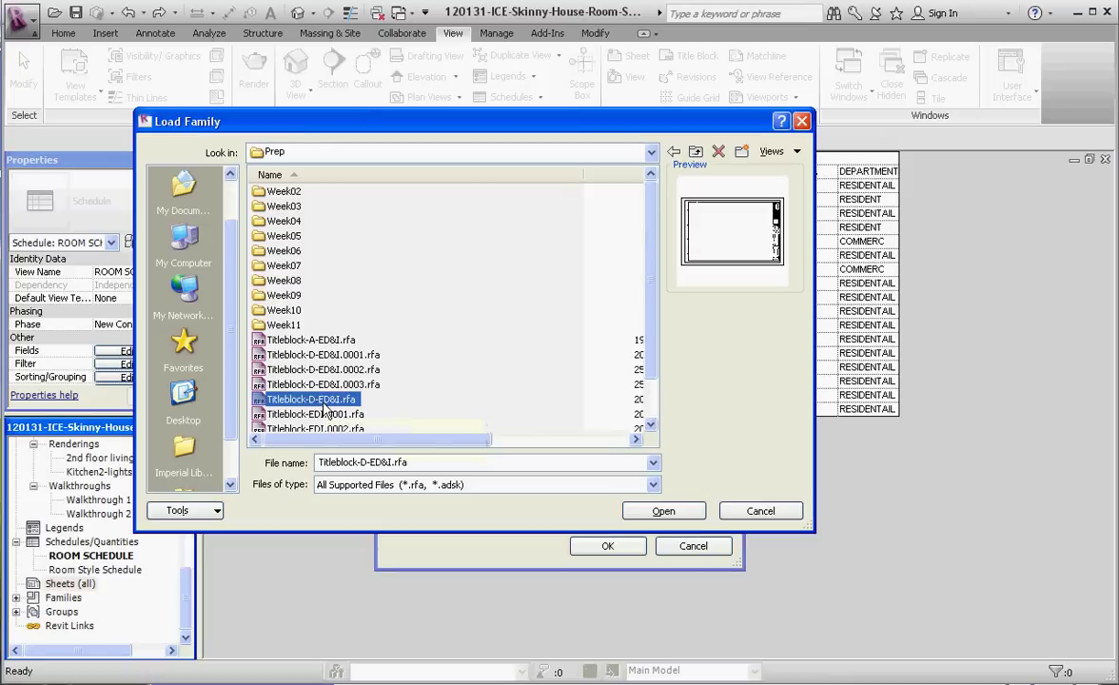
click(665, 513)
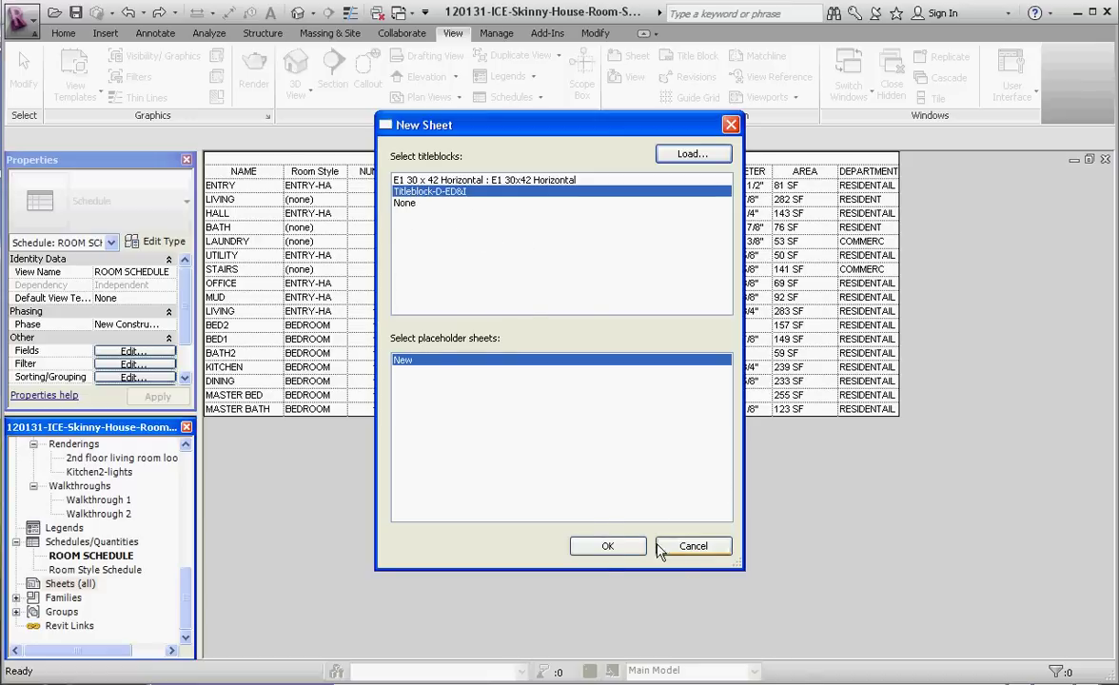
Step: Create sheet A101 with Titleblock-D-ED&I and place the FIRST FLOOR plan on it
click(609, 547)
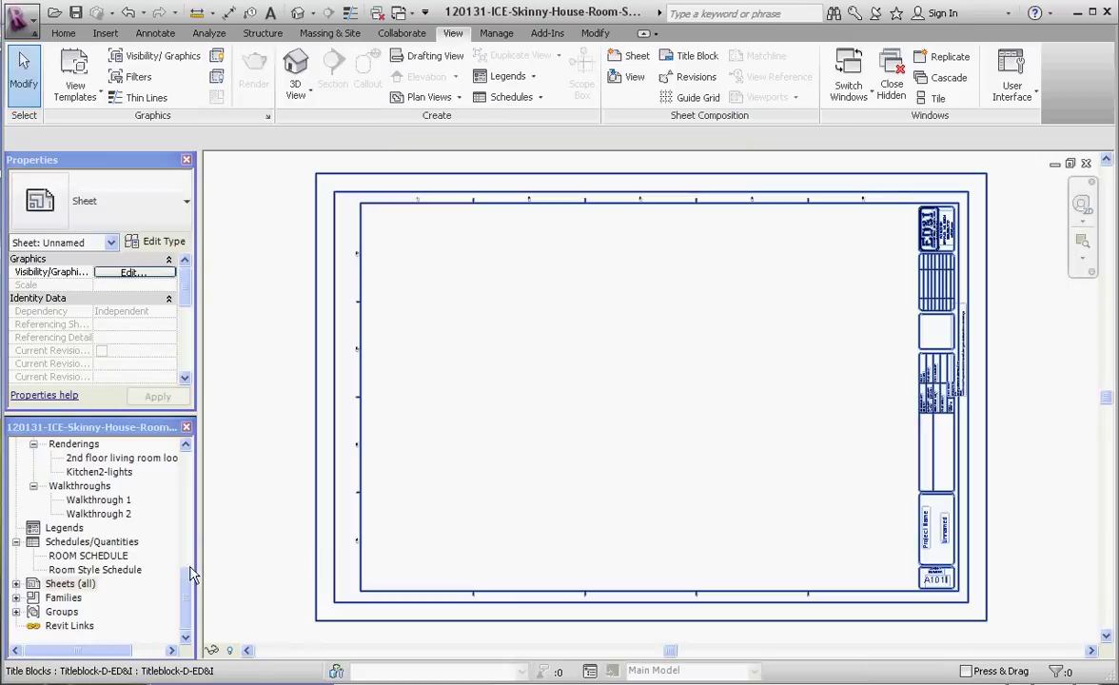
drag(189, 605, 217, 482)
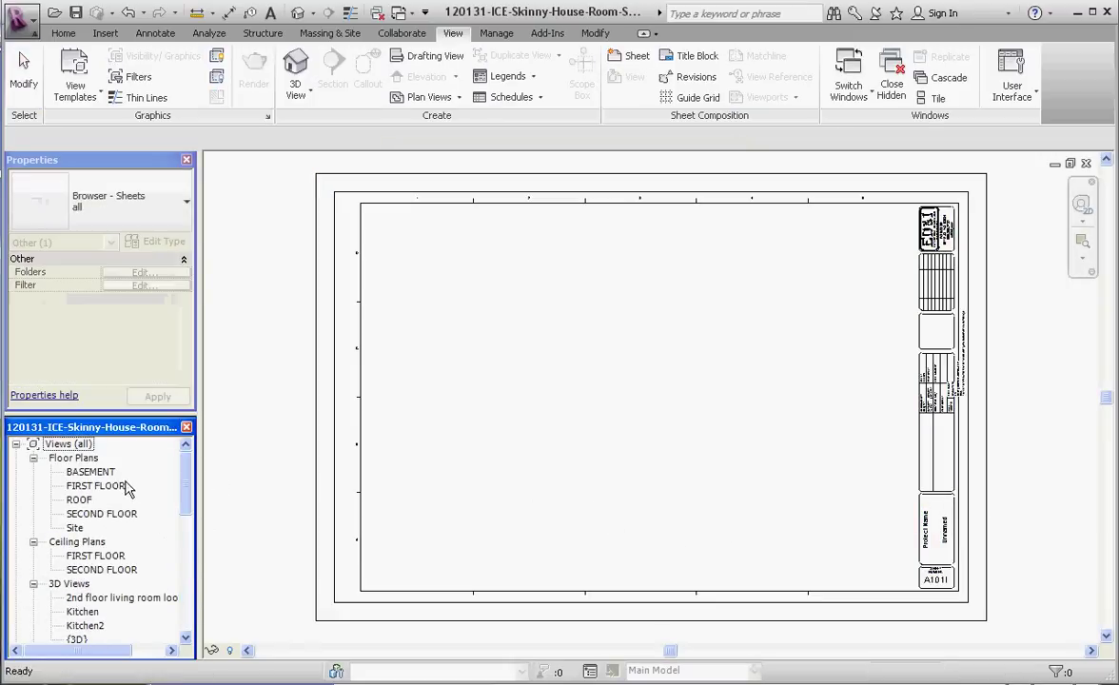
drag(92, 490, 530, 392)
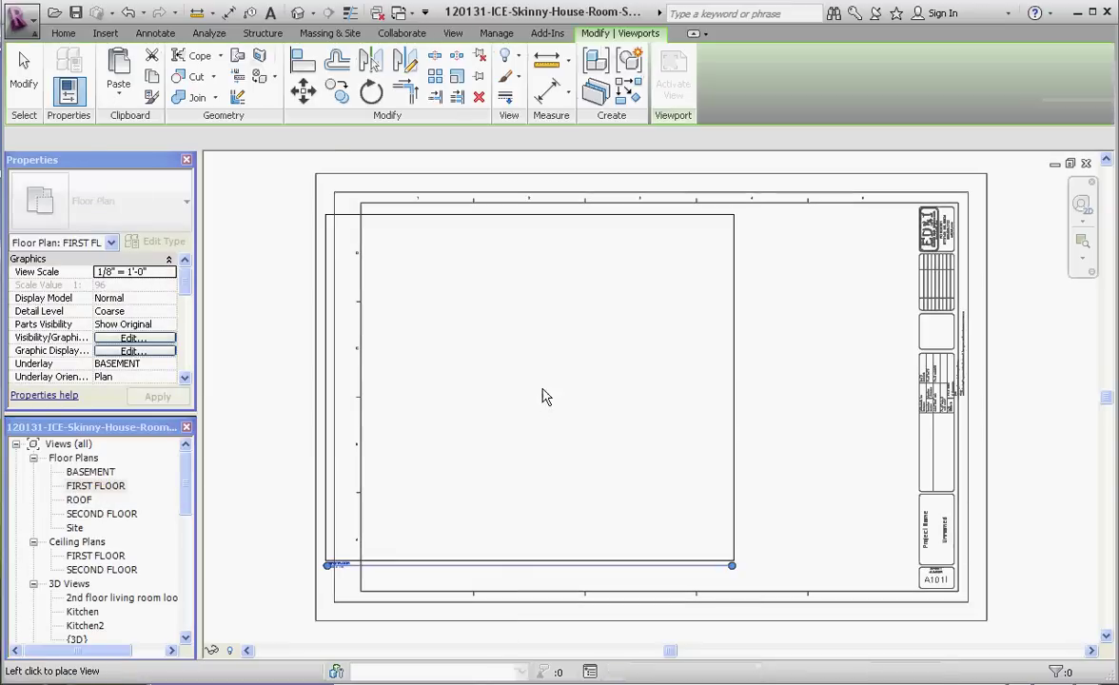
click(580, 408)
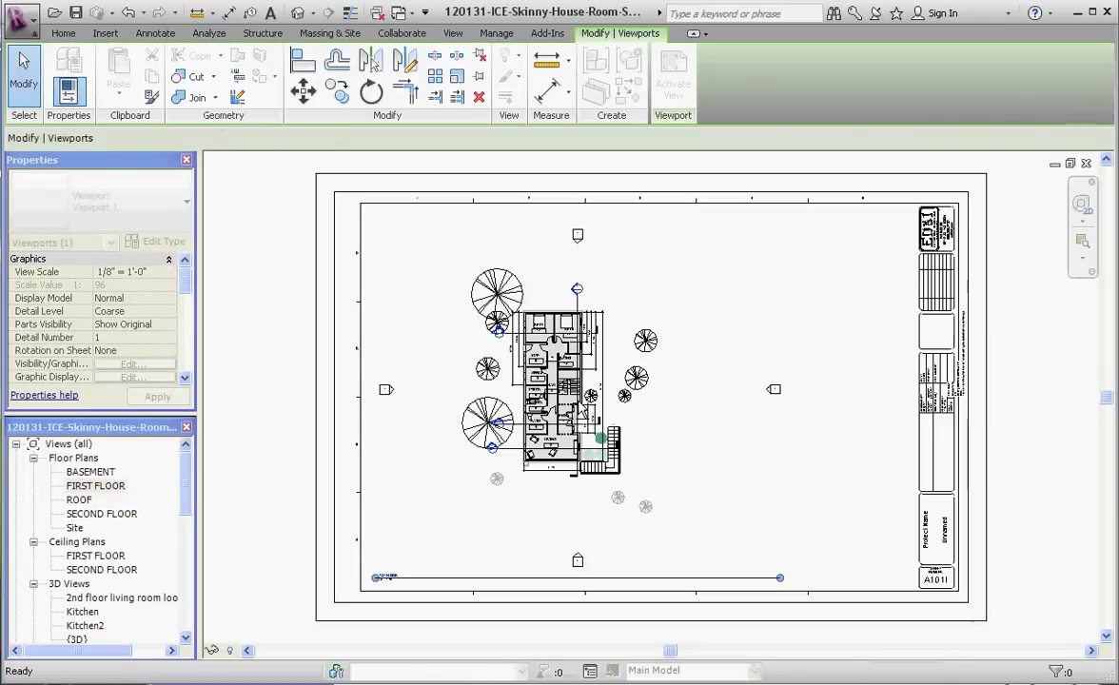
click(795, 464)
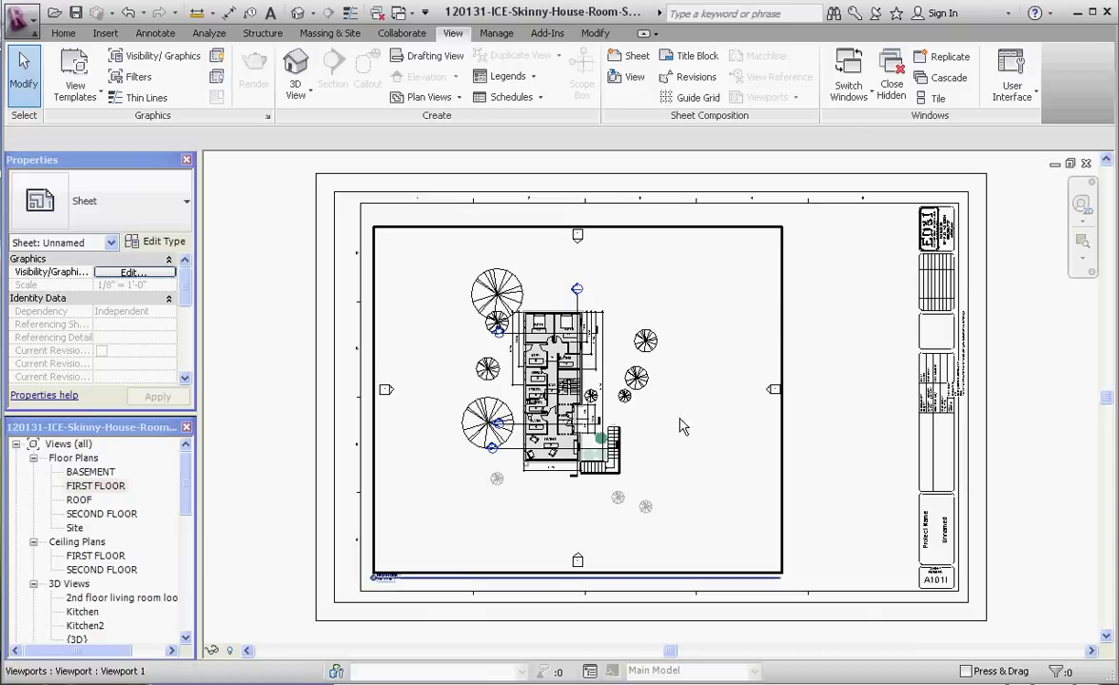
Step: Reposition the FIRST FLOOR viewport on the sheet
click(781, 371)
click(834, 349)
click(784, 364)
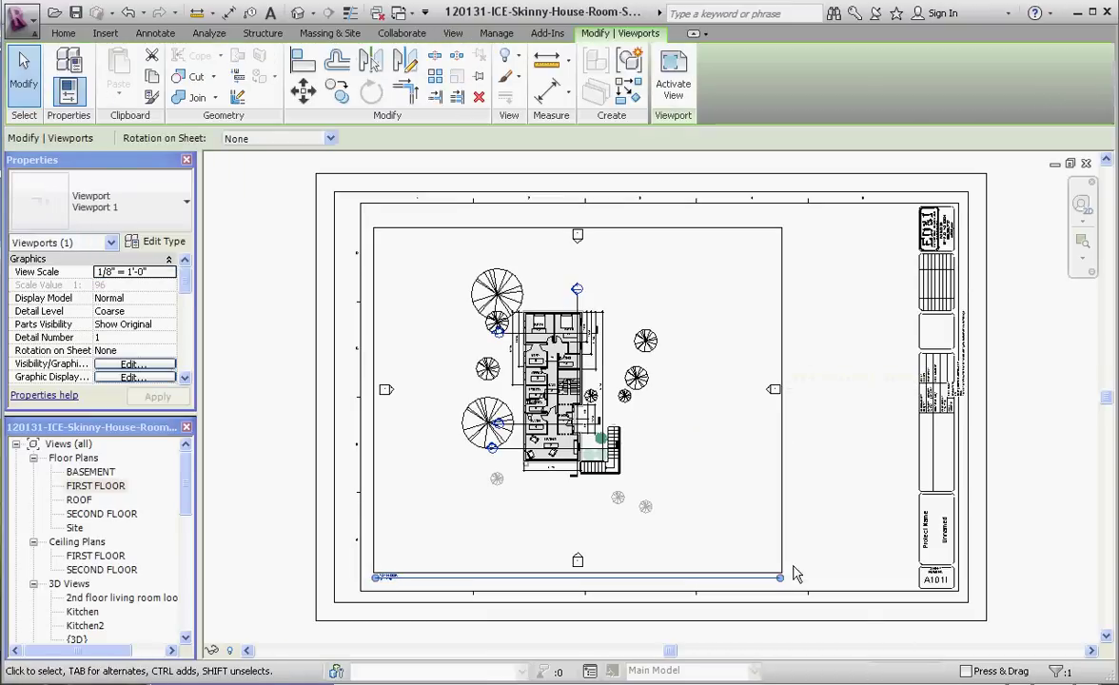
click(748, 424)
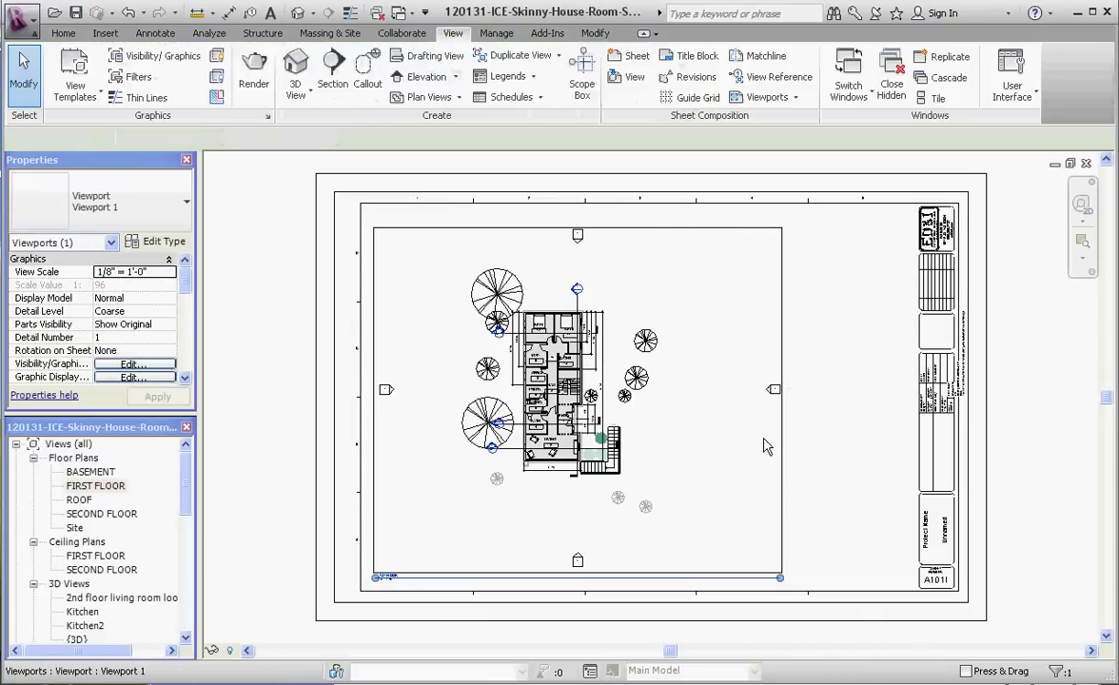
click(637, 388)
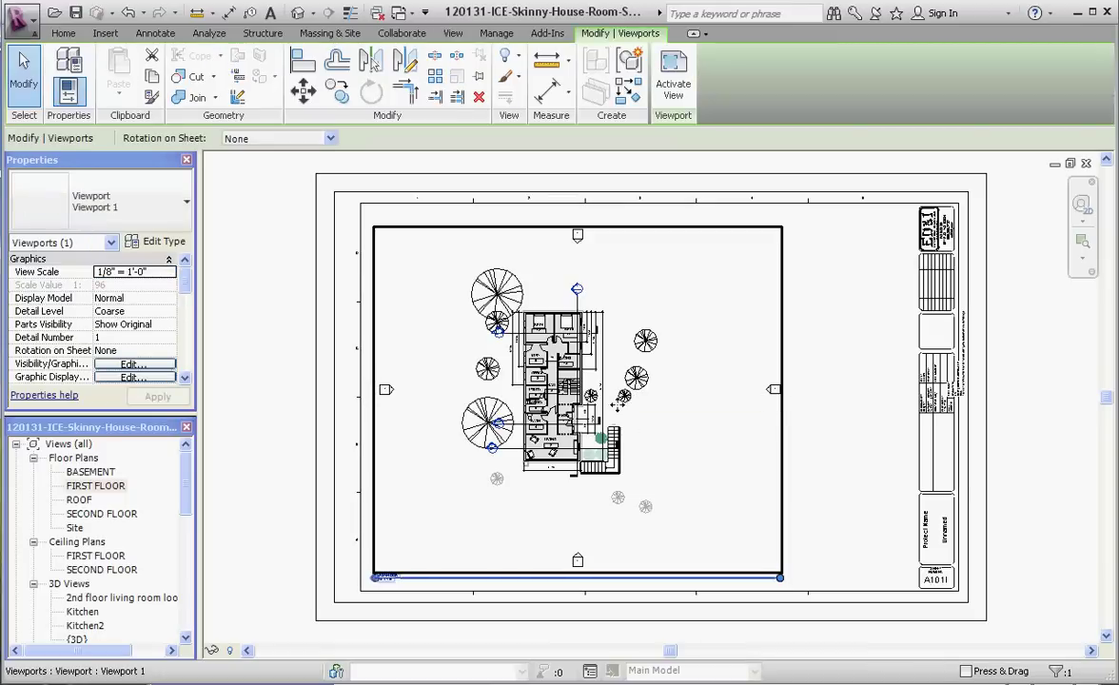
drag(619, 404, 591, 371)
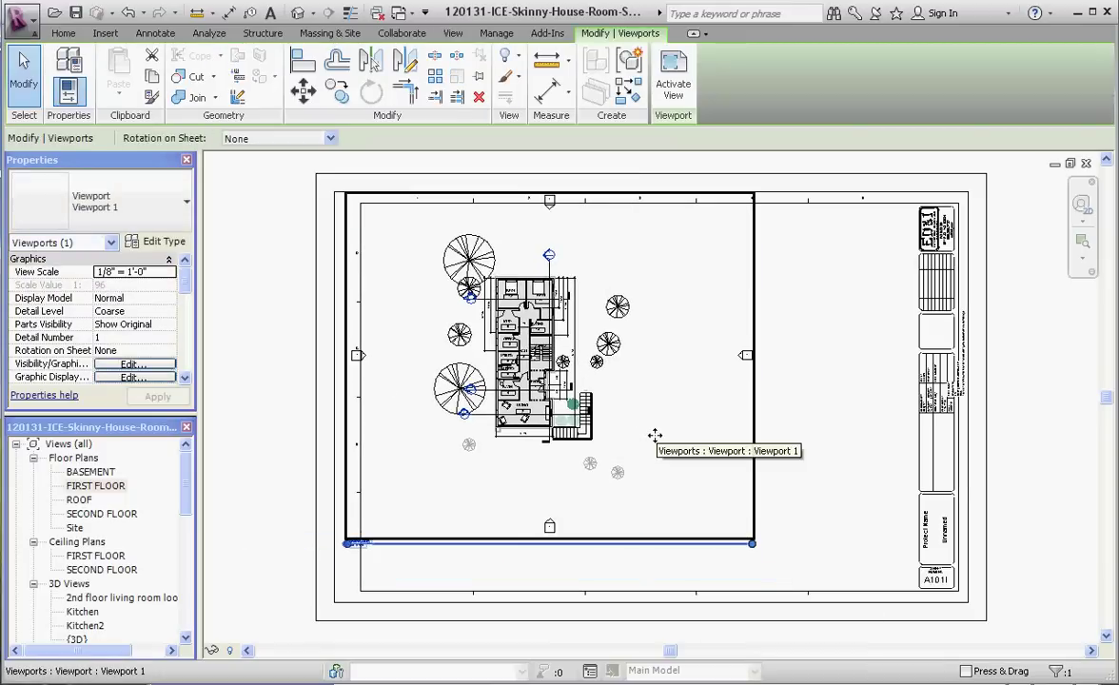
drag(669, 417, 697, 457)
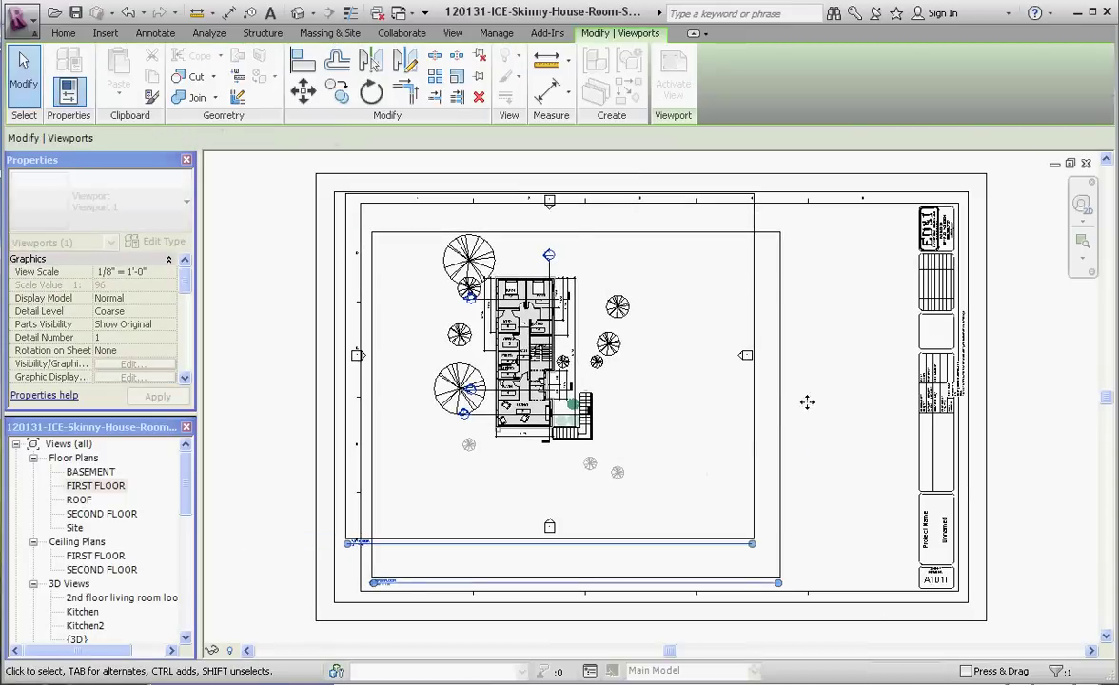
click(848, 321)
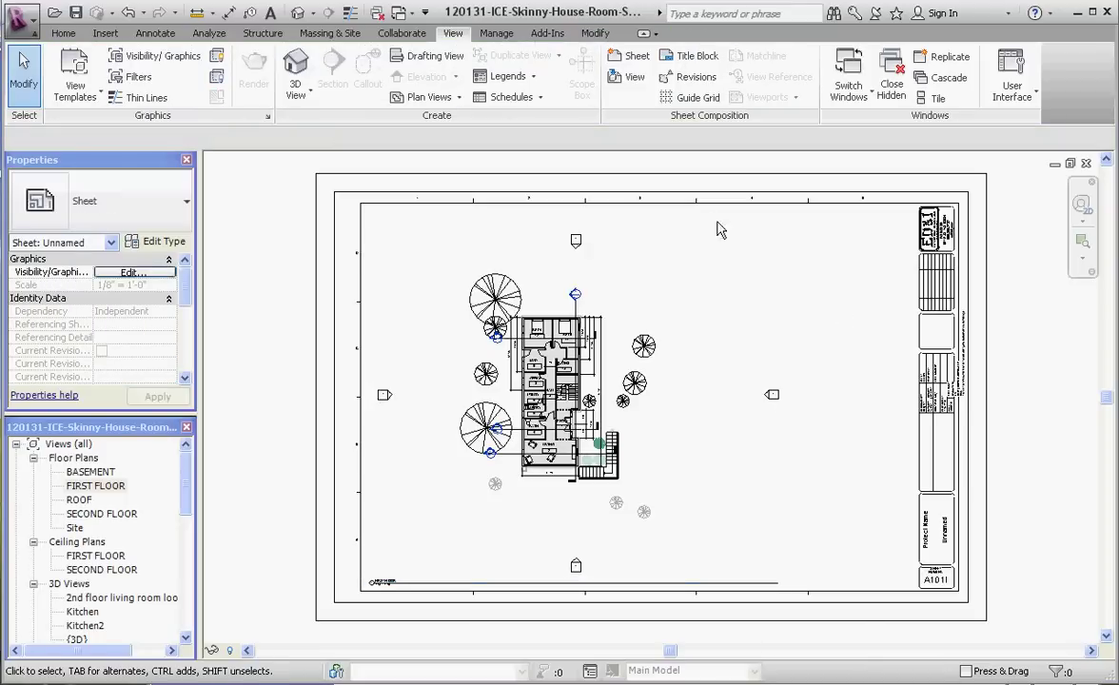
Step: Activate the FIRST FLOOR viewport and hide the selected trees, including the Lombardy Poplar and Golden Chain
click(780, 255)
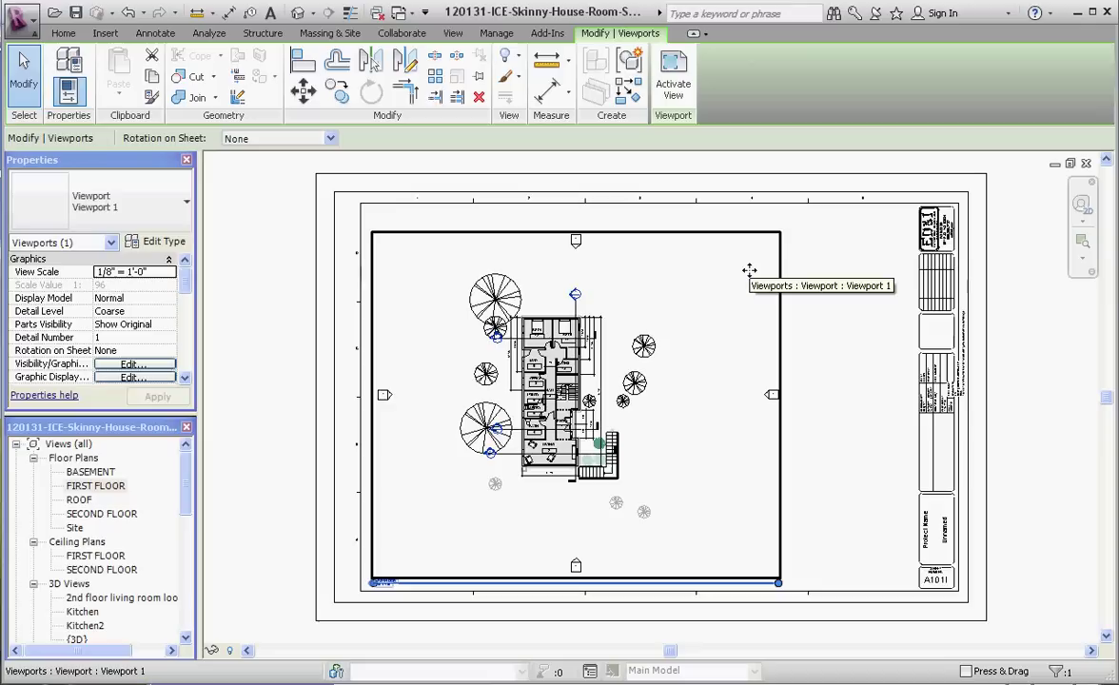
right_click(751, 273)
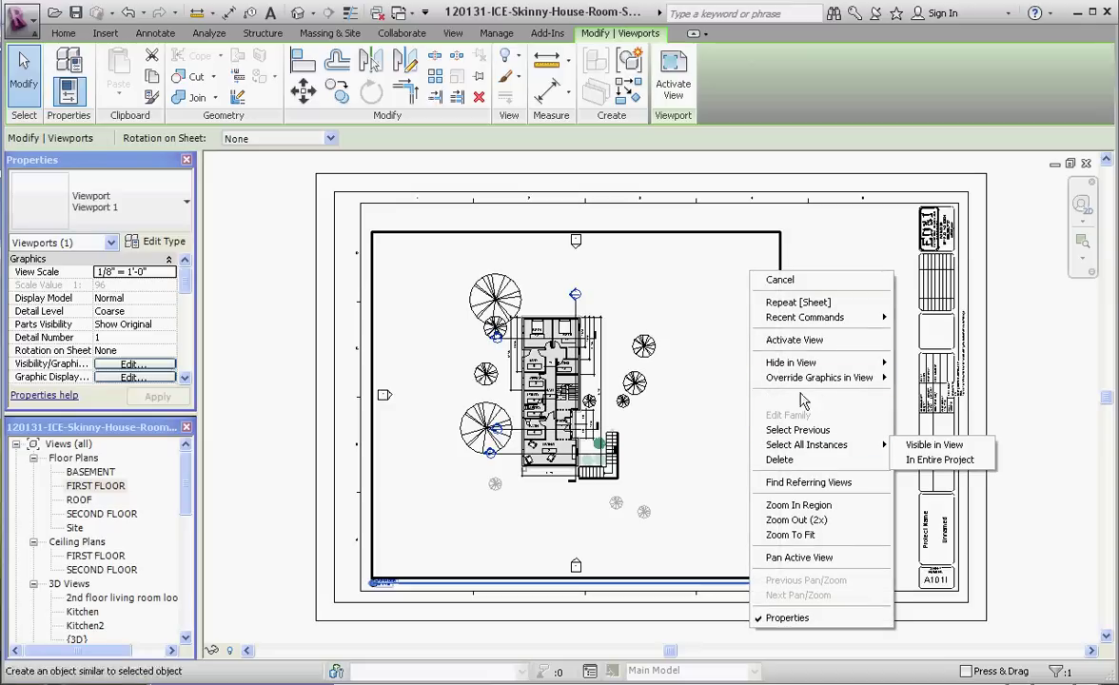
click(798, 345)
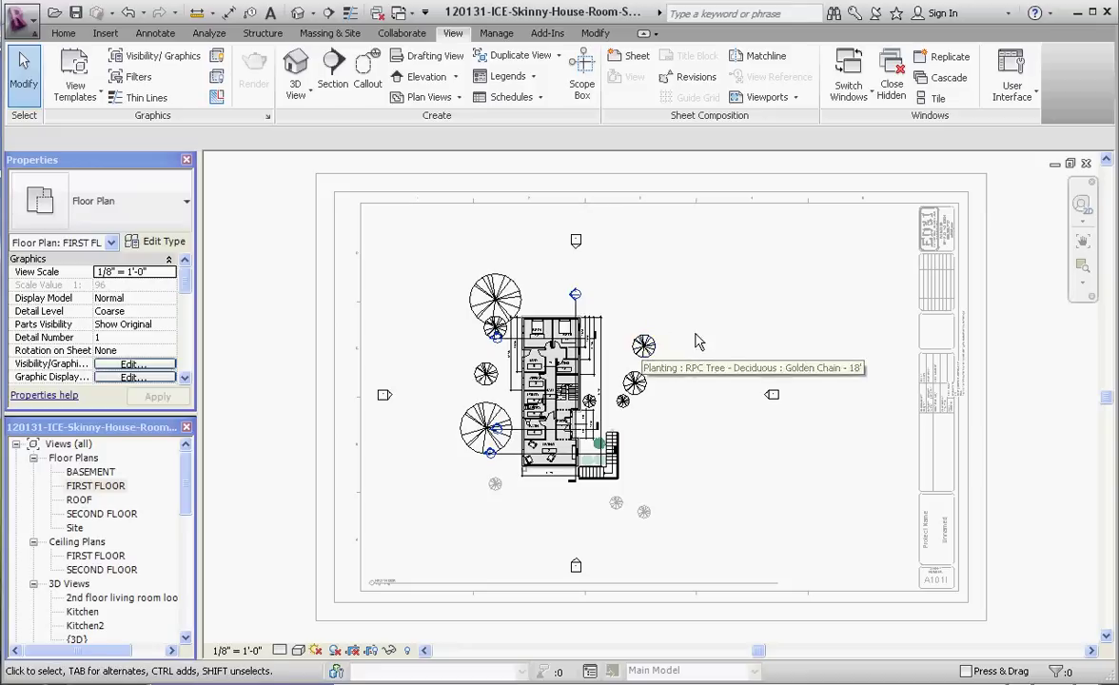
click(643, 346)
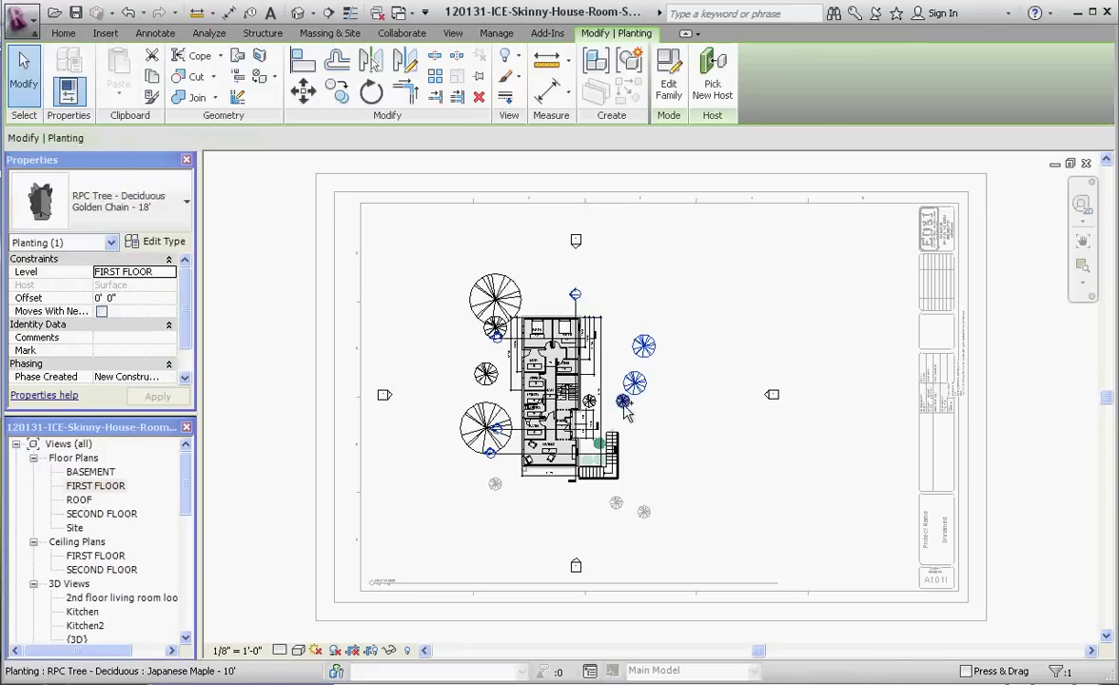
ctrl+click(636, 383)
ctrl+click(623, 400)
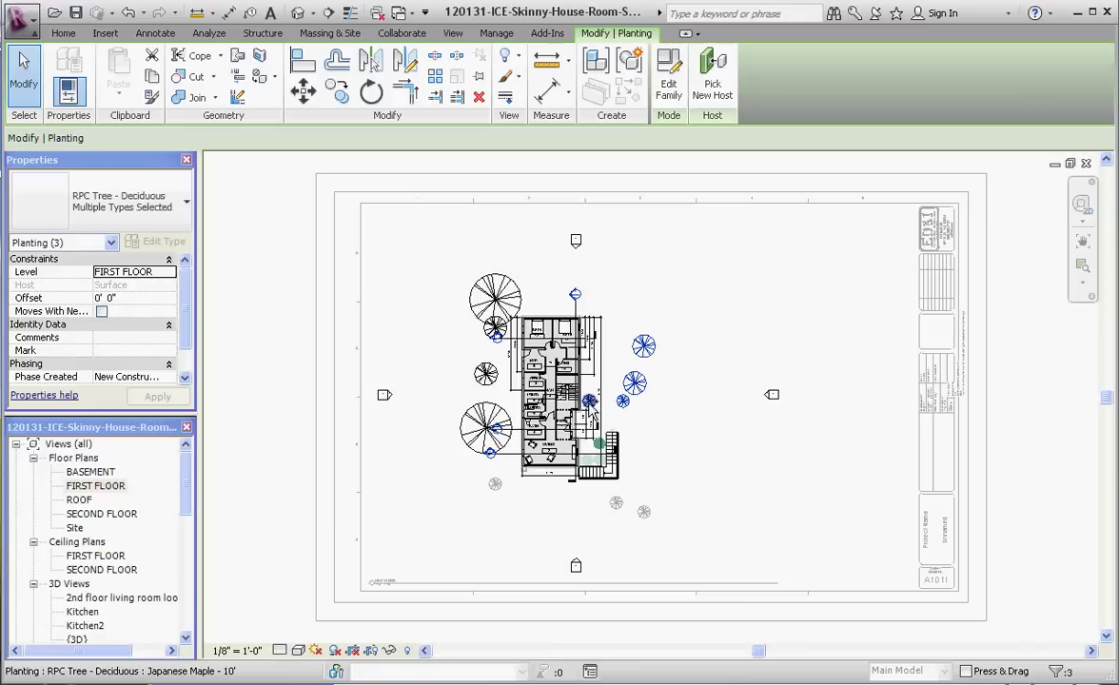
ctrl+click(598, 444)
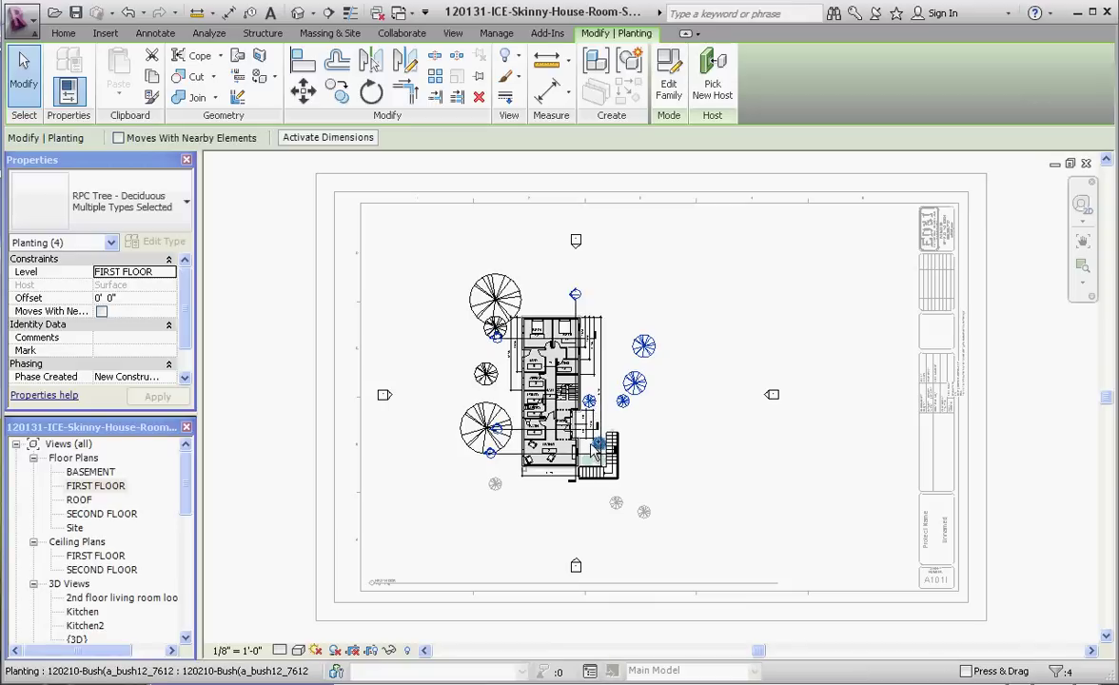
ctrl+click(473, 285)
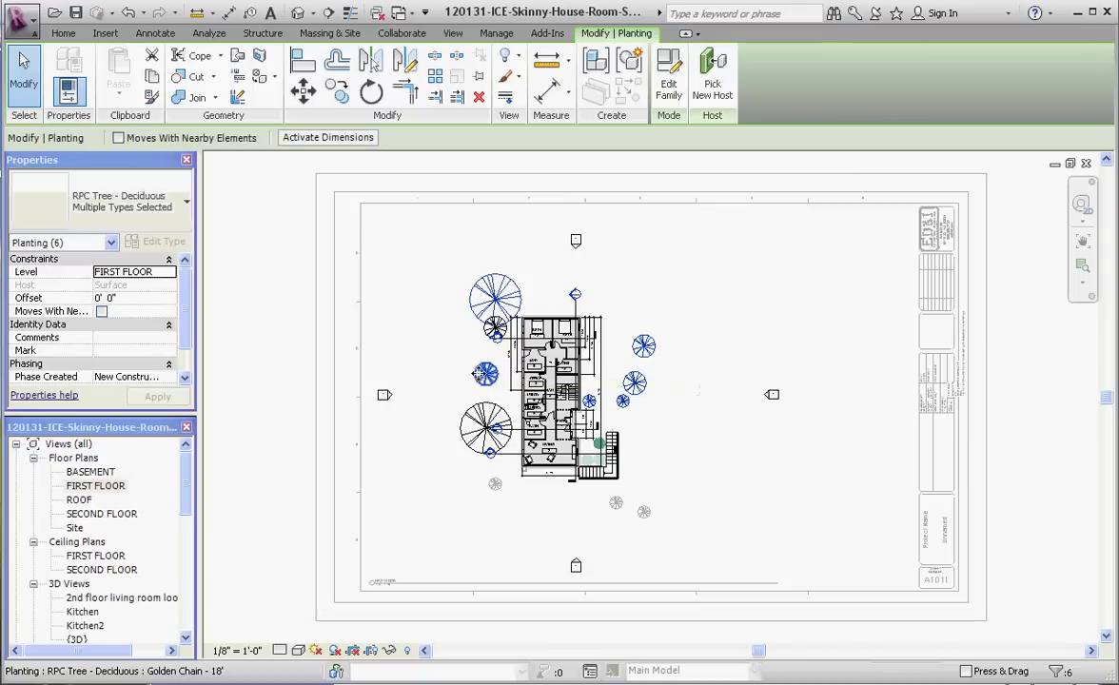
ctrl+click(474, 371)
right_click(479, 364)
mouse_move(588, 521)
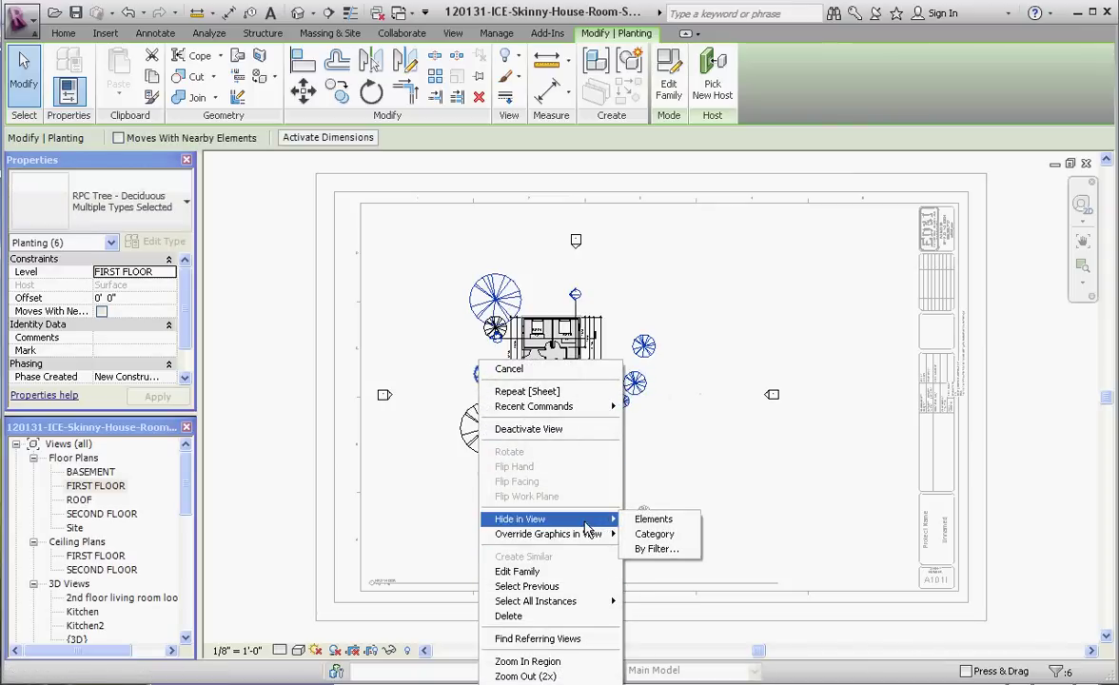
click(643, 519)
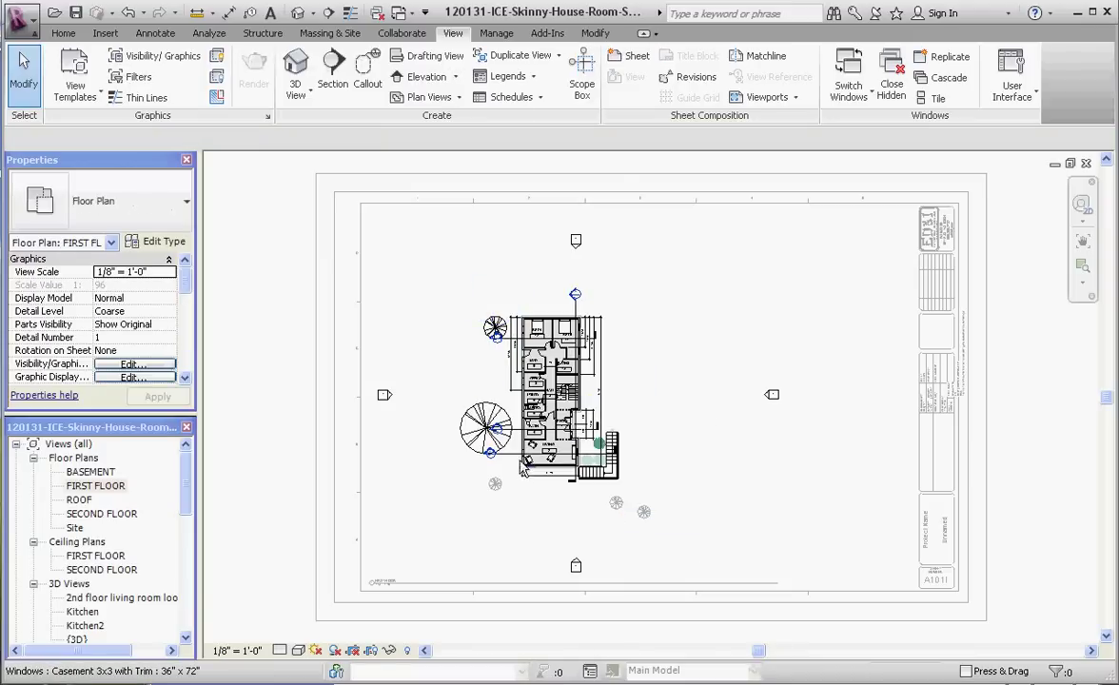
Step: Hide the remaining trees and bushes by category in the plan view
scroll(518, 459, up, 4)
click(446, 390)
click(731, 416)
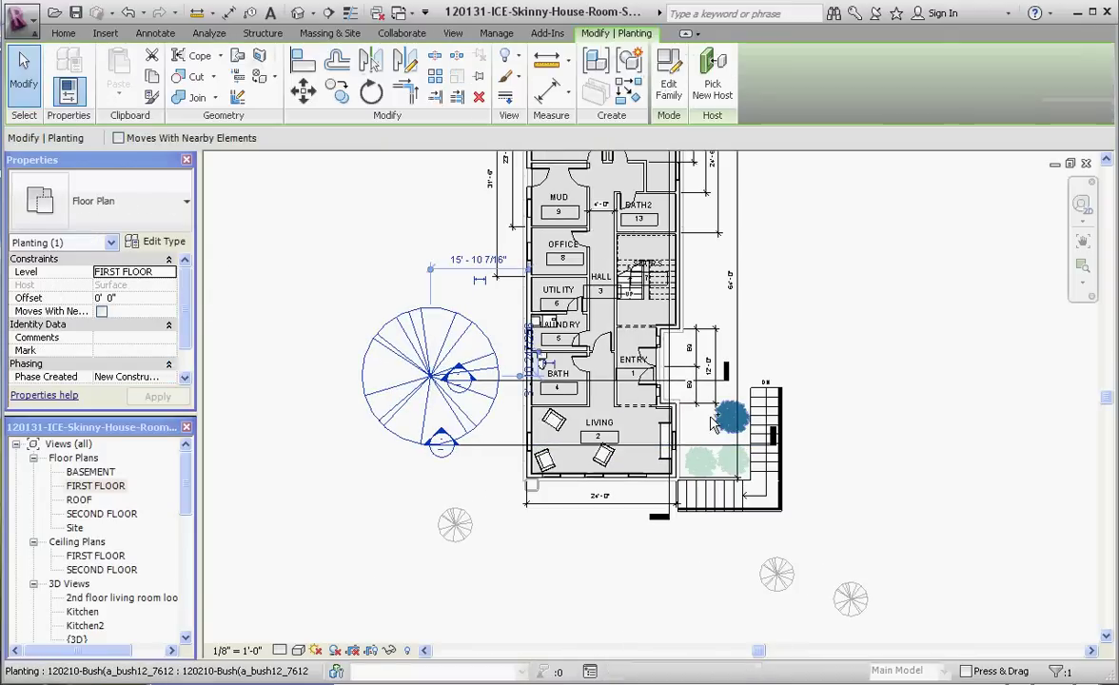
ctrl+click(707, 463)
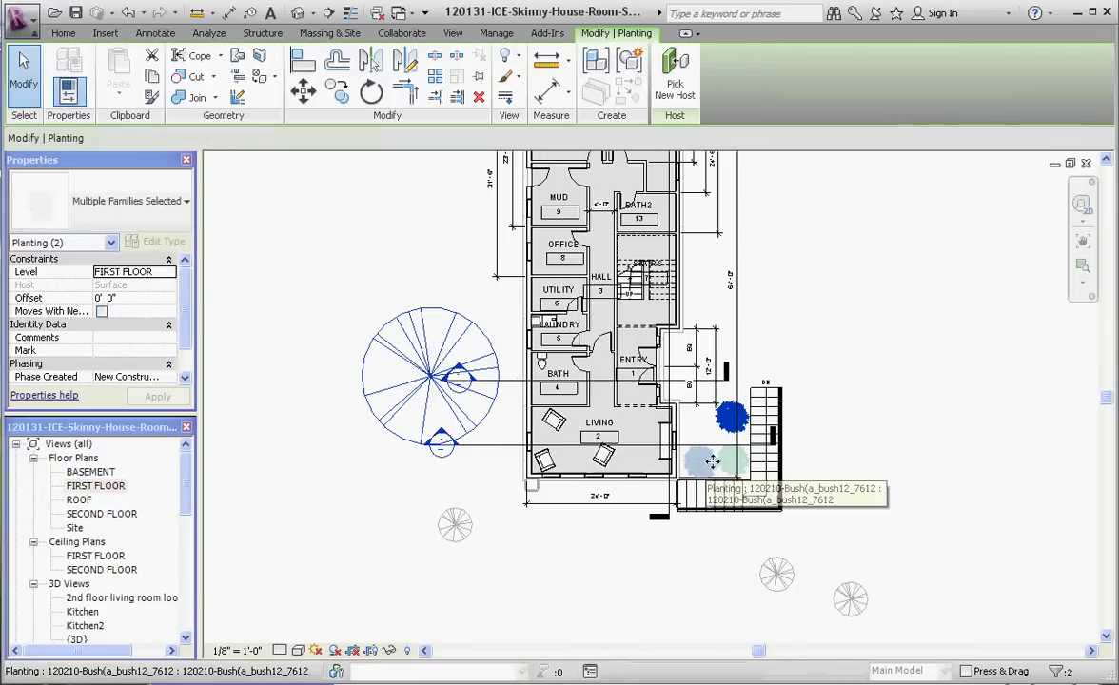
ctrl+click(732, 462)
ctrl+click(776, 571)
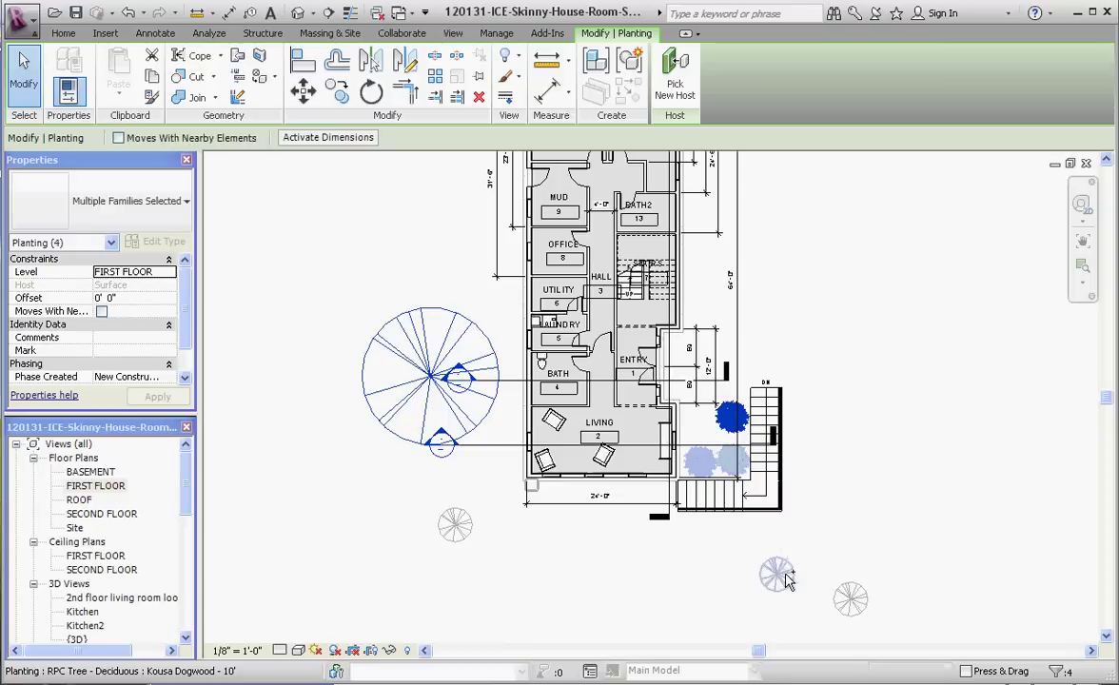
ctrl+click(849, 599)
ctrl+click(455, 524)
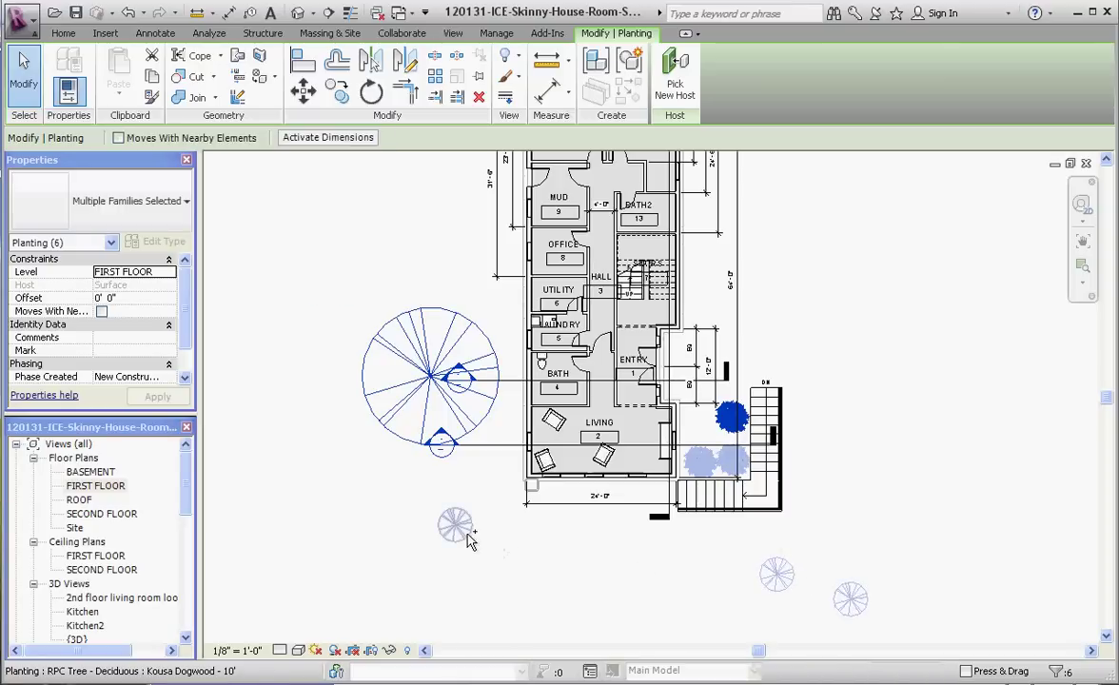
right_click(462, 536)
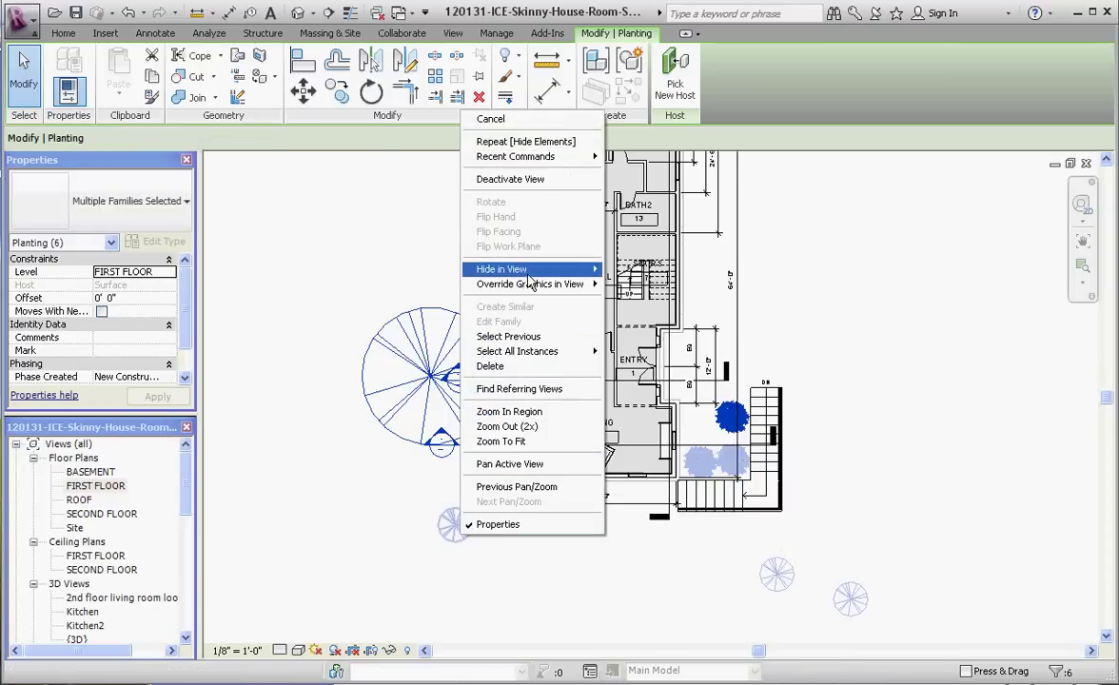
mouse_move(562, 269)
click(634, 283)
Step: Hide the leftover tree at the top-left of the house as a single element
scroll(485, 571, down, 4)
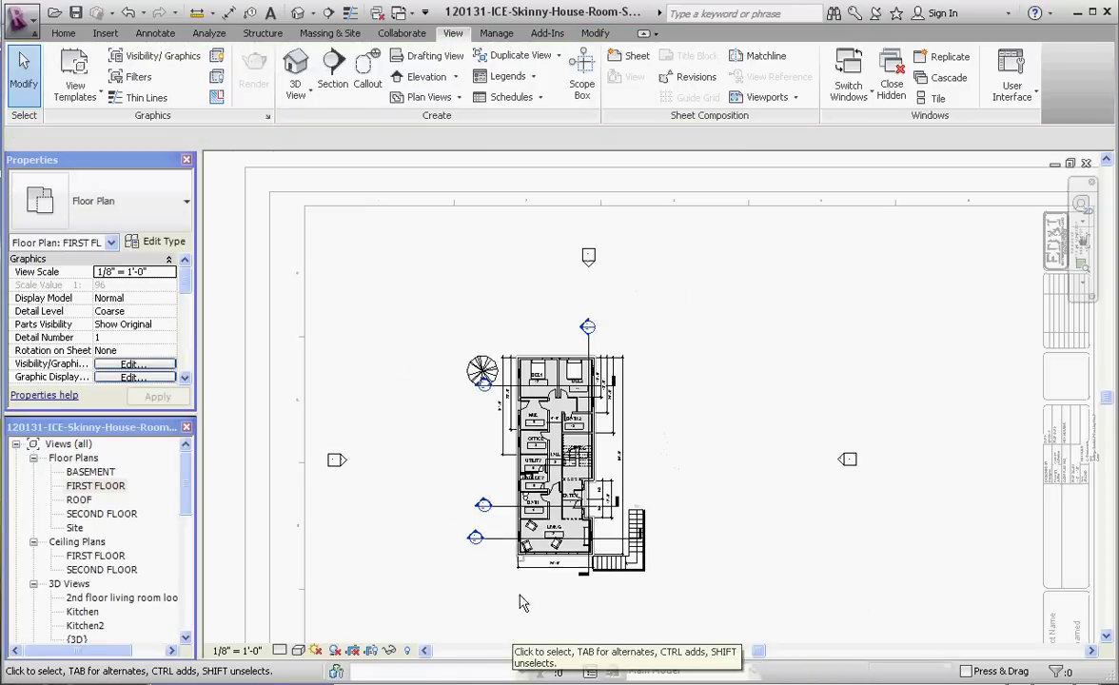
scroll(475, 329, up, 5)
click(473, 322)
right_click(475, 300)
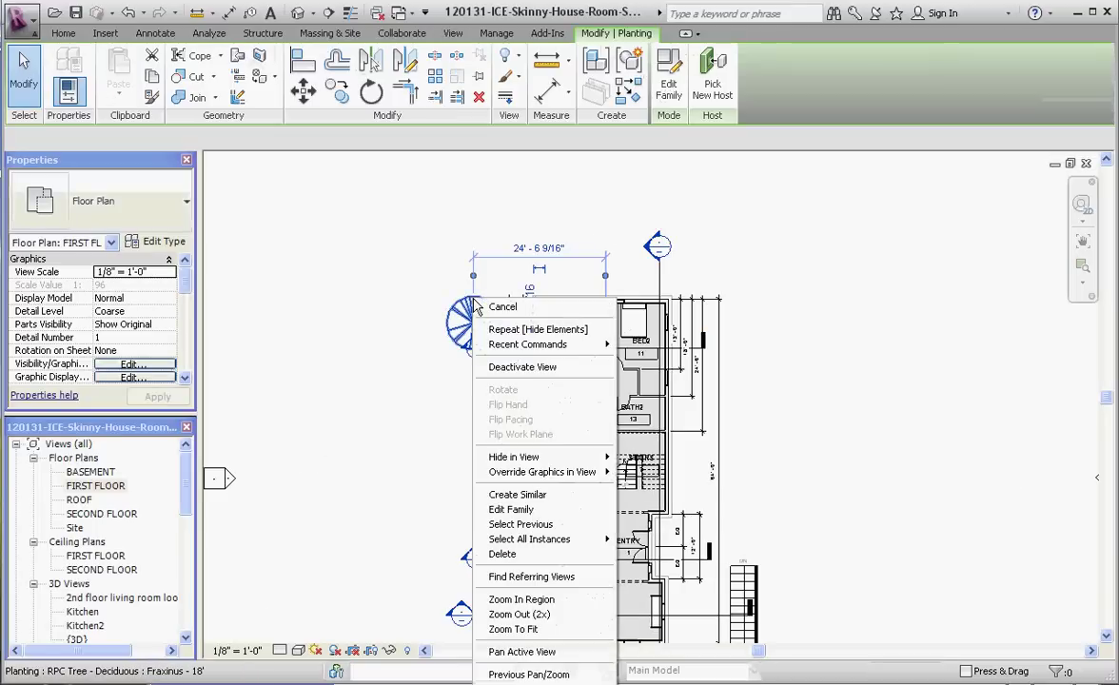
mouse_move(533, 457)
click(636, 457)
scroll(385, 285, down, 3)
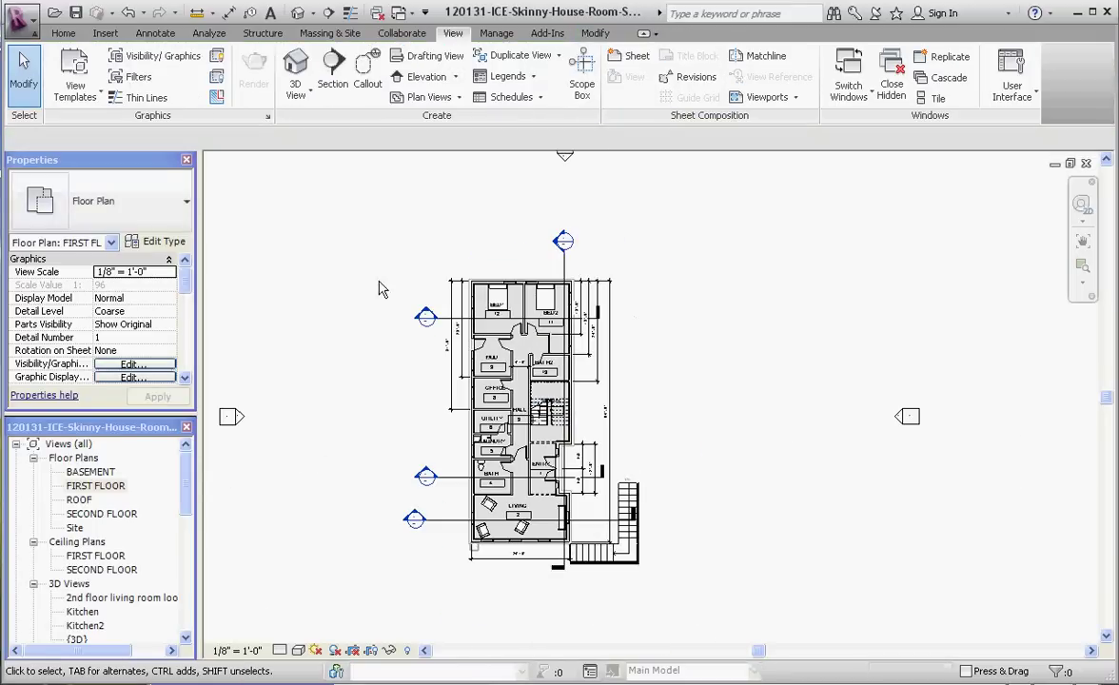
Step: Show the FIRST FLOOR plan's crop region and switch Crop View on
scroll(637, 448, down, 2)
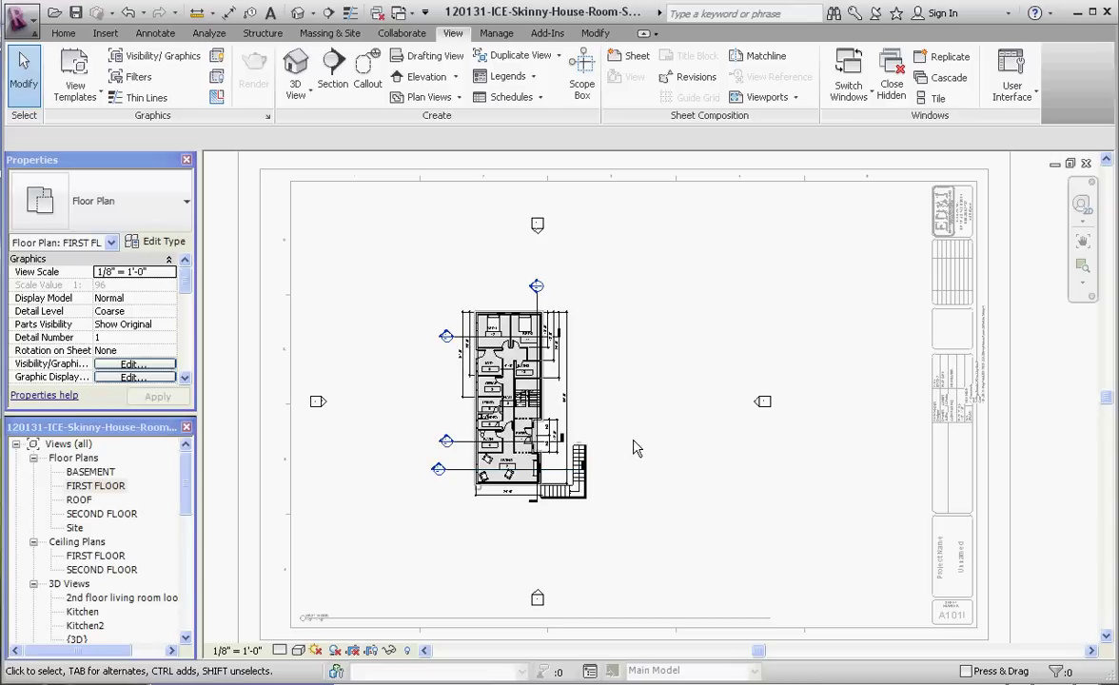
click(371, 655)
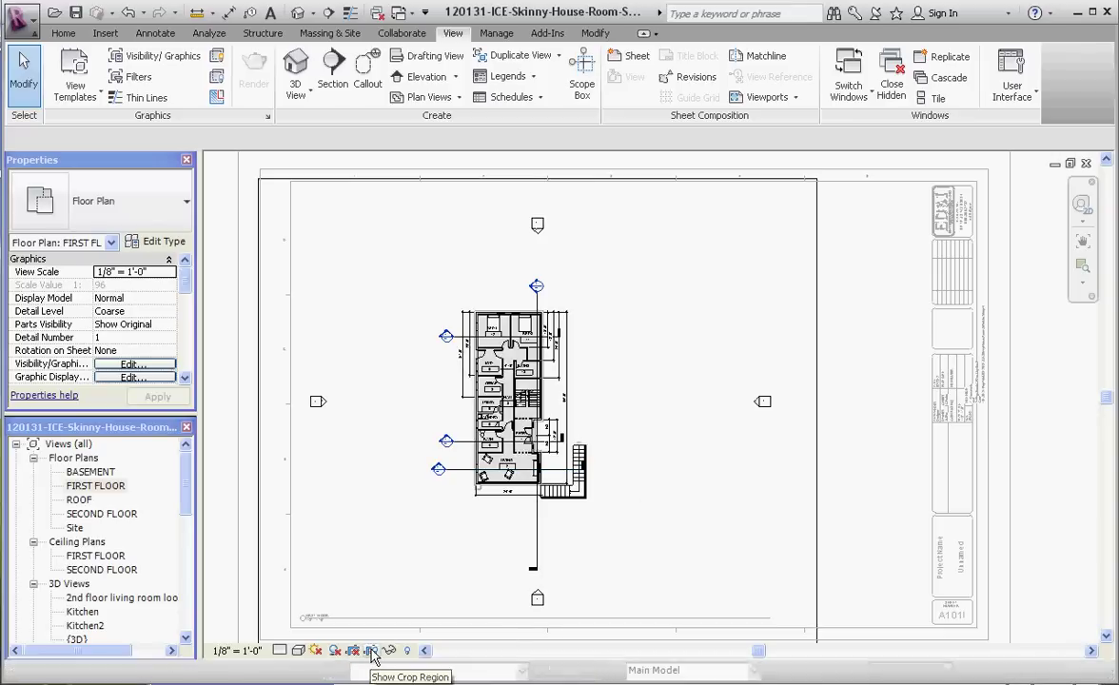
scroll(379, 403, down, 1)
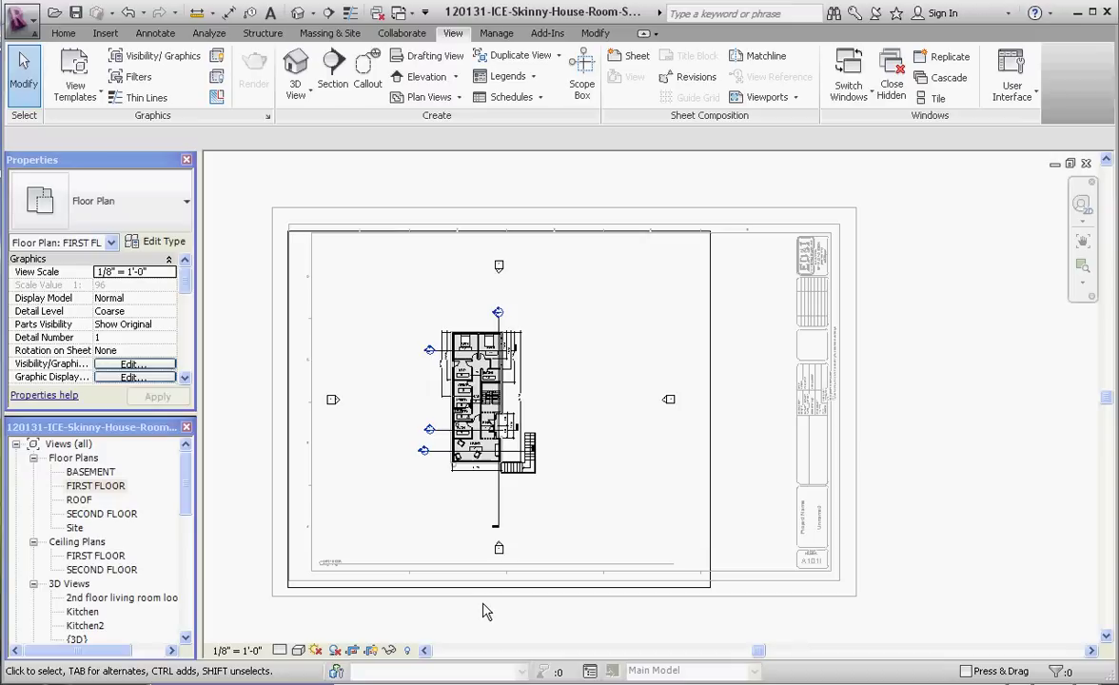
click(353, 652)
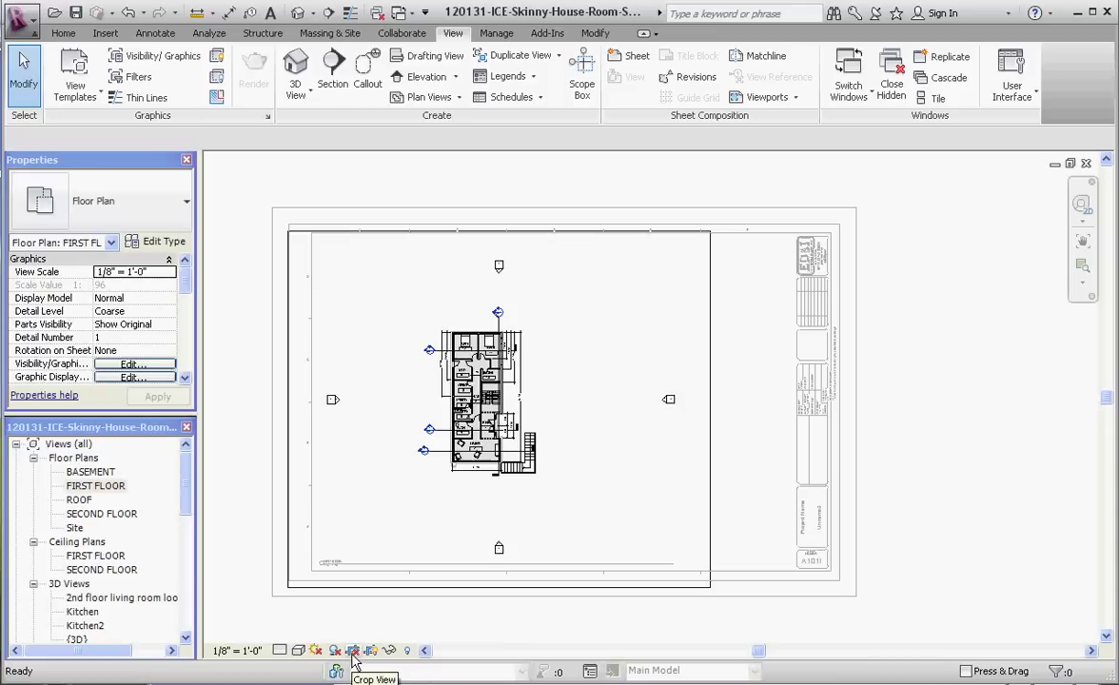
click(353, 652)
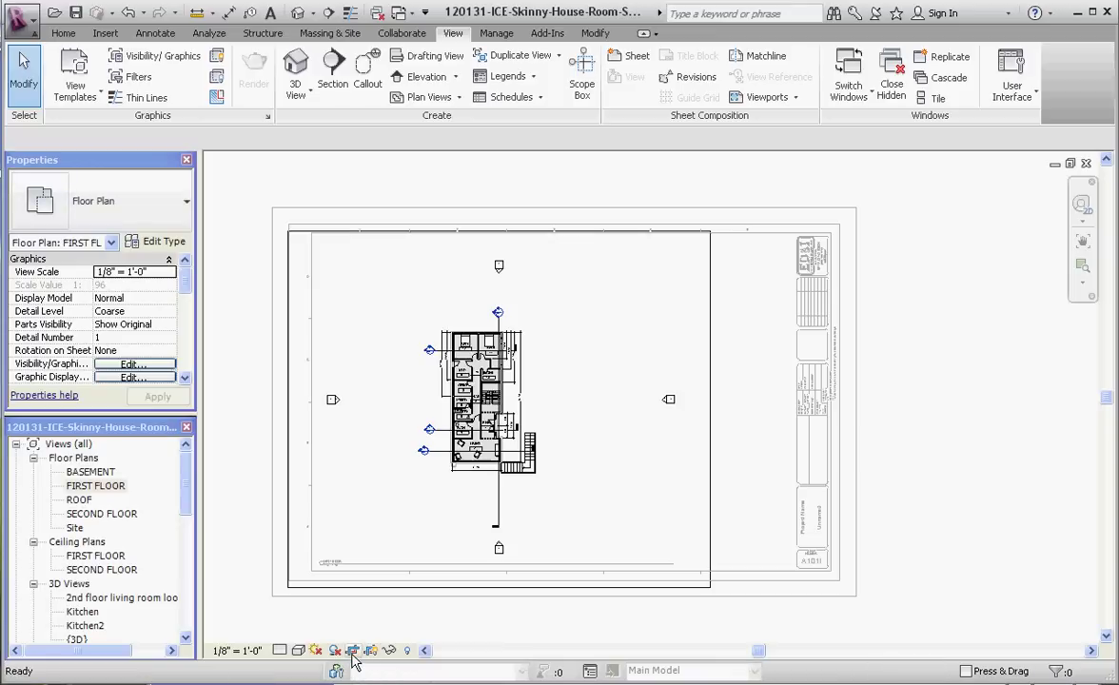
click(353, 652)
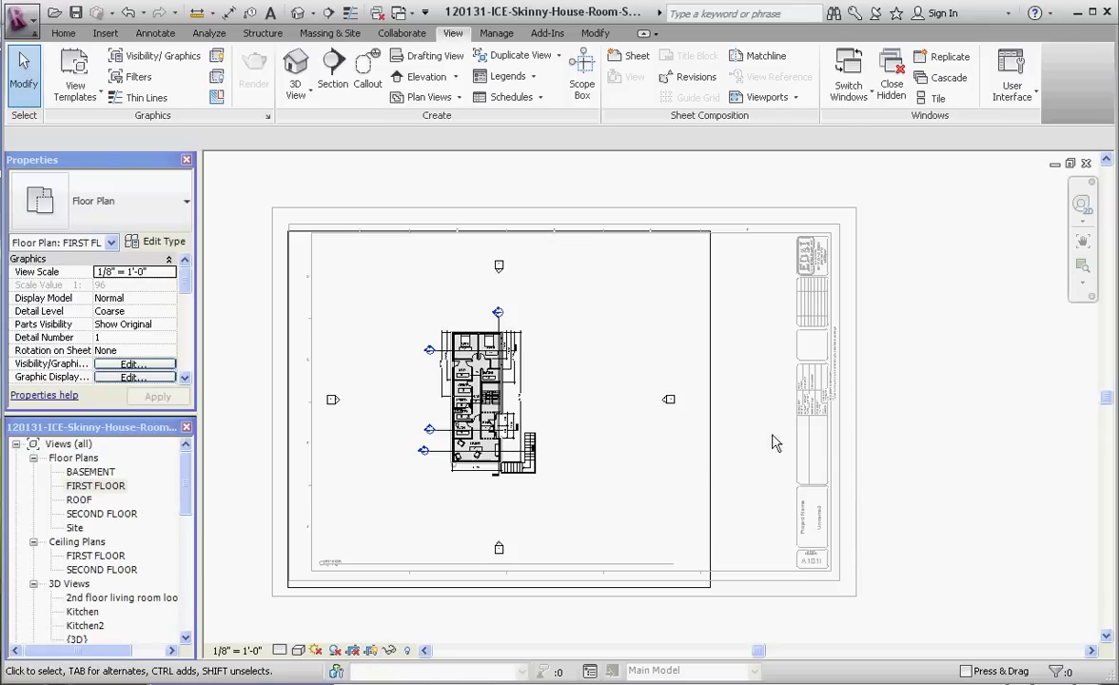
Step: Pull the crop boundary's right, bottom and left edges in tight around the house
click(710, 437)
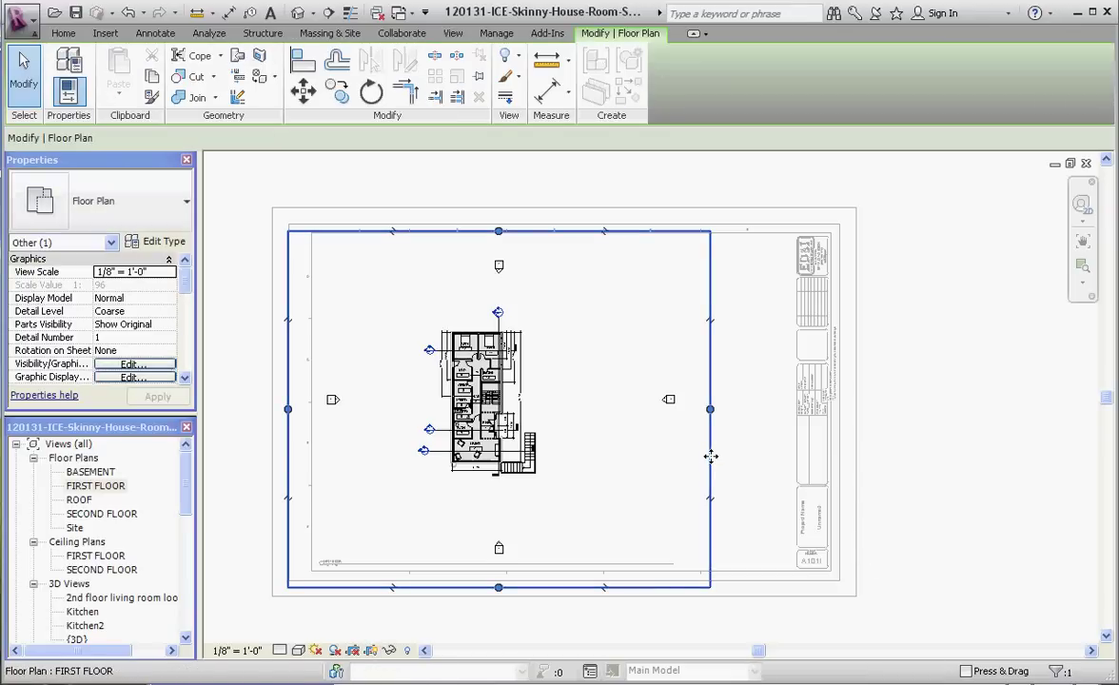
drag(710, 411, 575, 447)
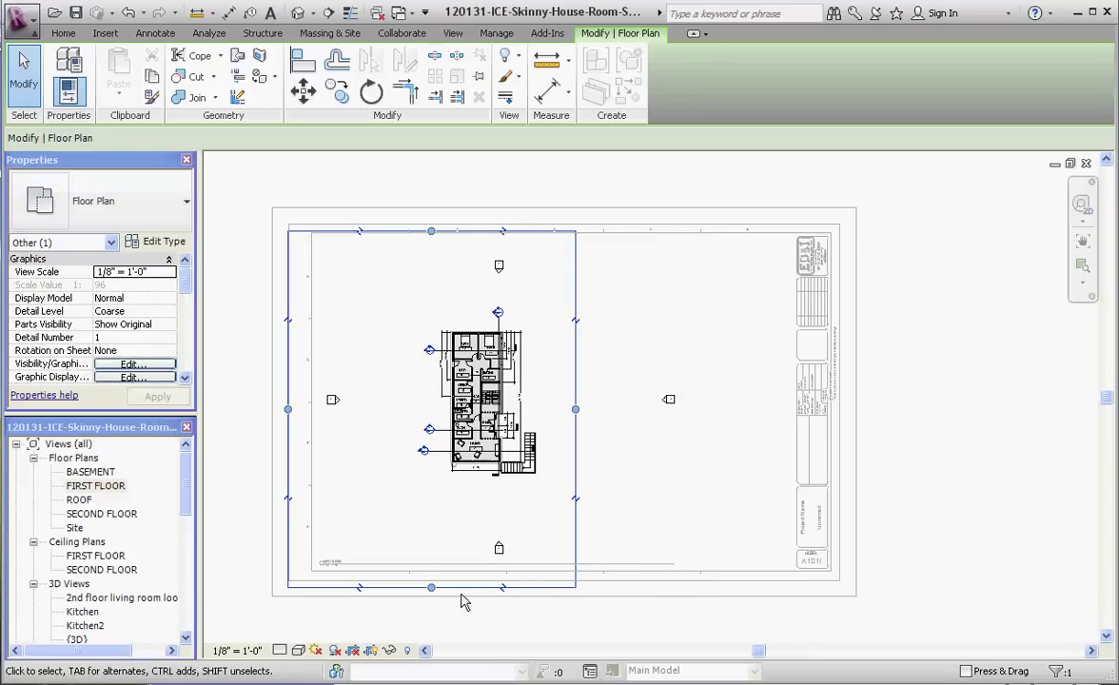
drag(453, 542, 455, 497)
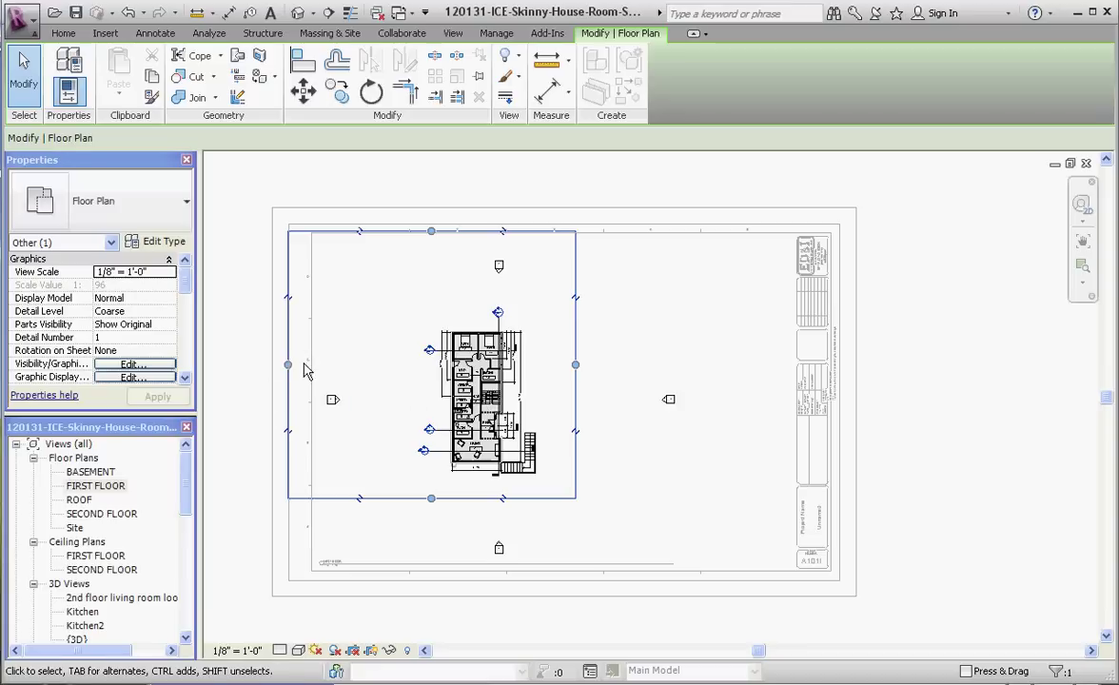
drag(289, 365, 674, 372)
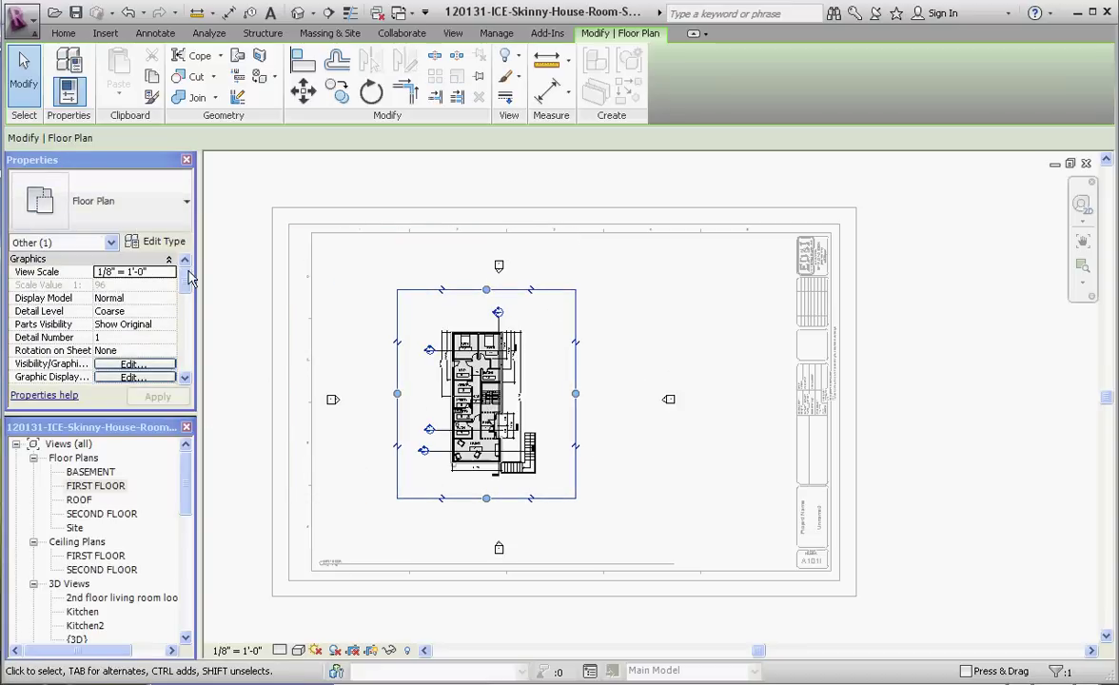
drag(188, 288, 185, 356)
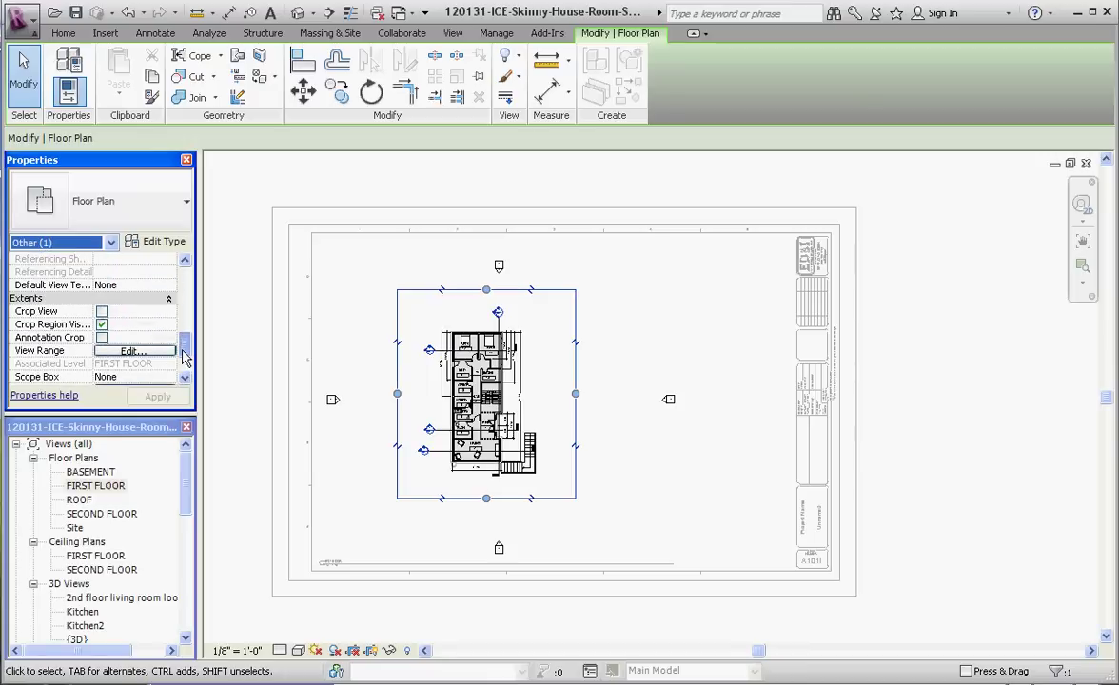
Step: Check Annotation Crop in the Properties palette for the FIRST FLOOR view
click(101, 339)
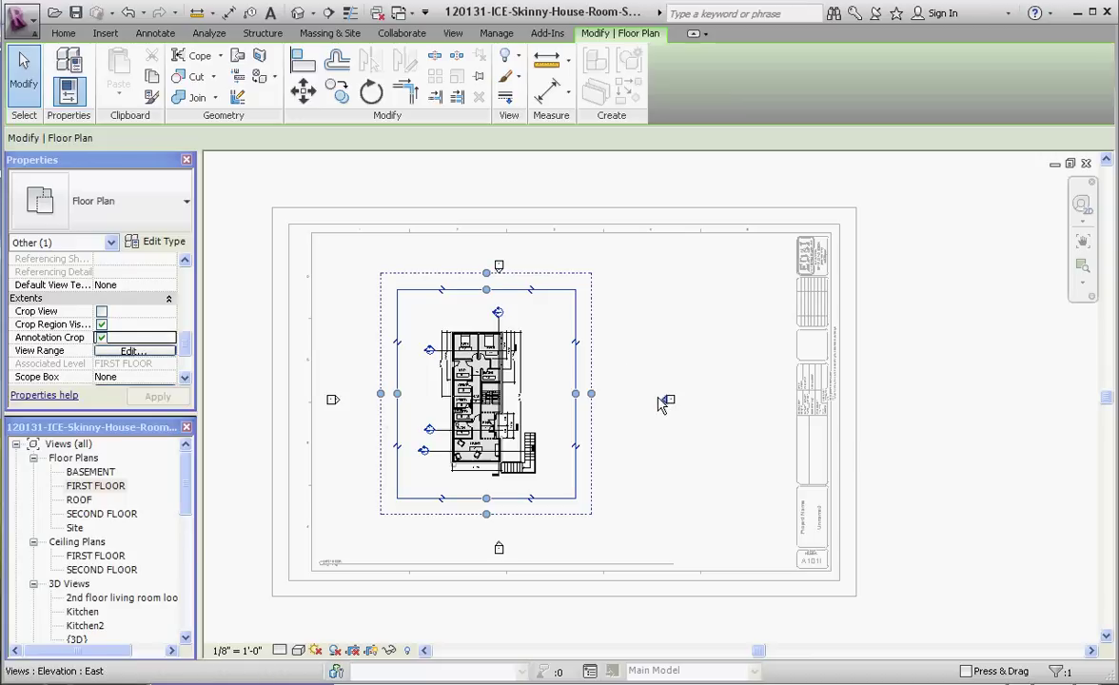
click(636, 458)
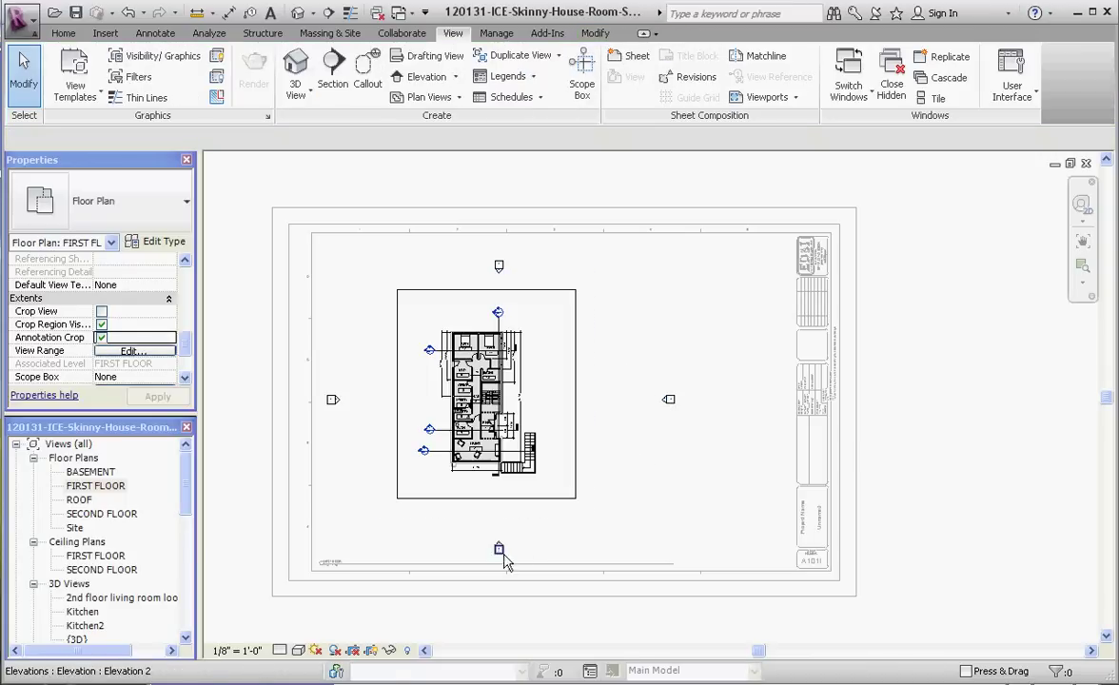
Step: Switch Crop View on to drop outside elevation markers, then reshow and select the crop region
click(358, 653)
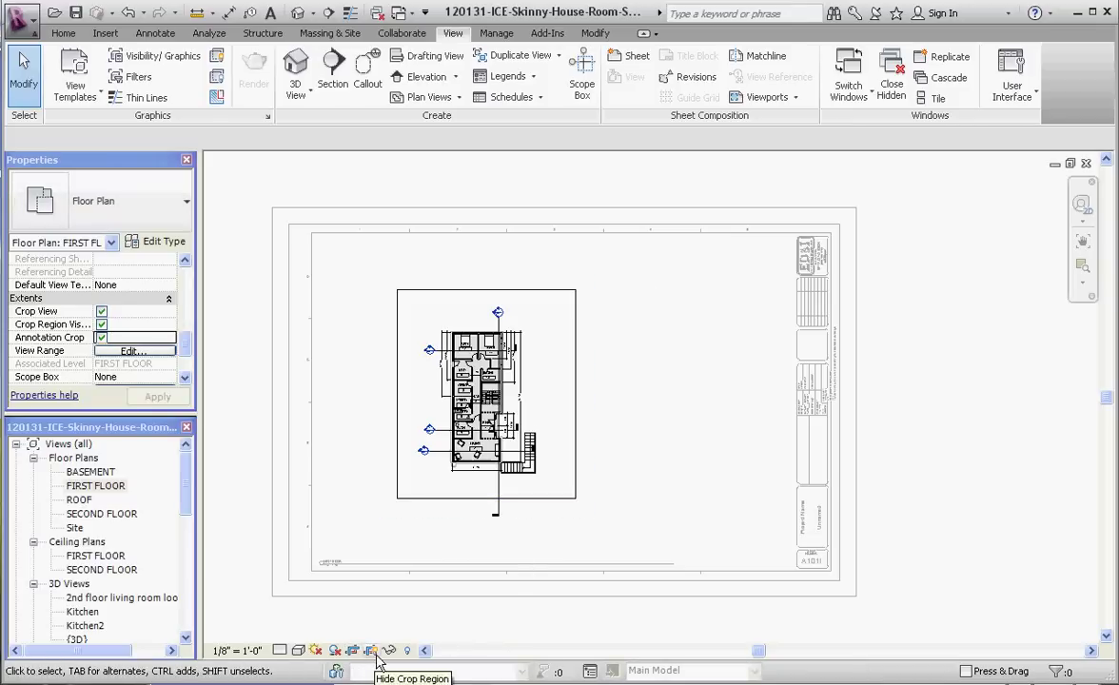
click(374, 653)
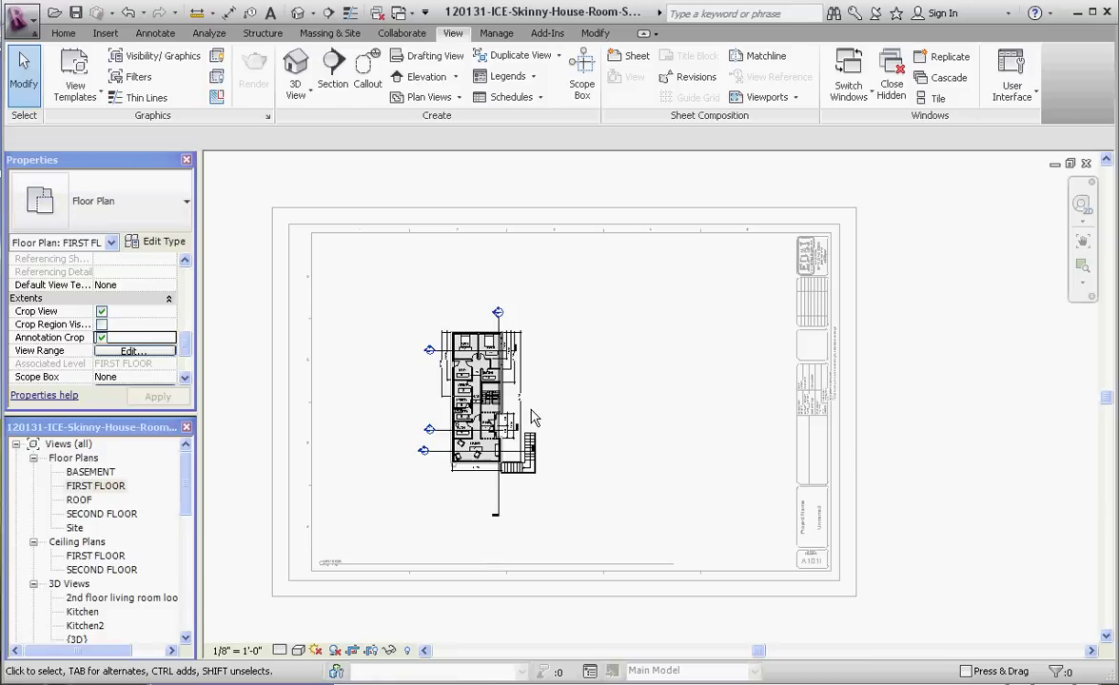
click(374, 652)
click(575, 413)
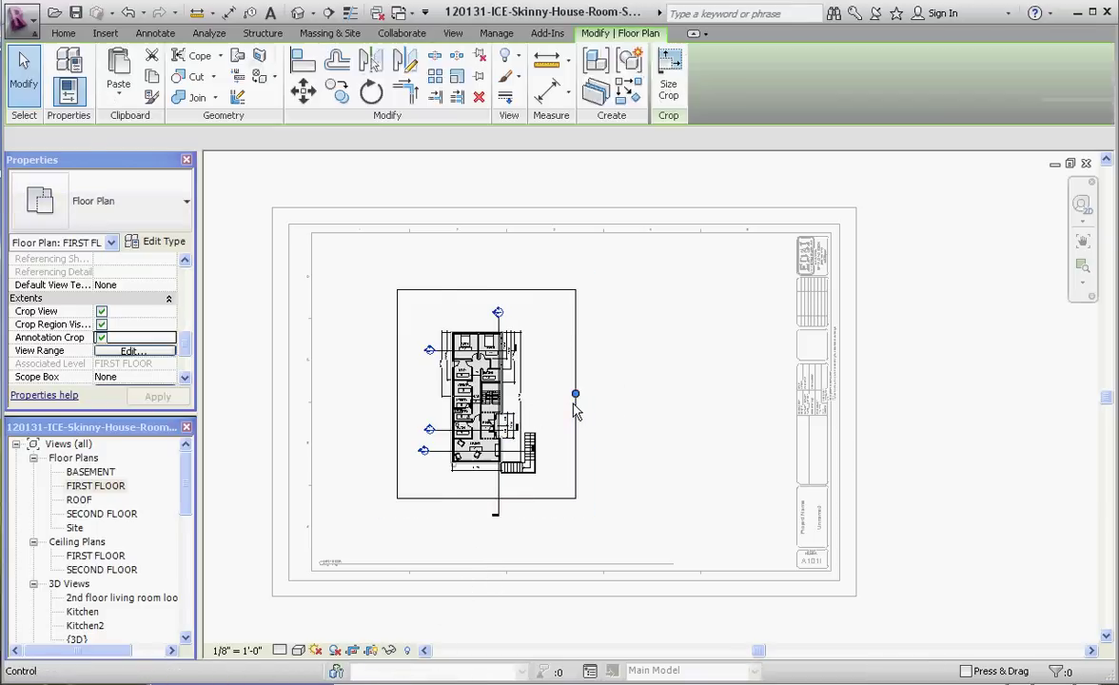
Step: Change the plan scale to 1/4" = 1'-0" and shift the crop region down-left
click(240, 651)
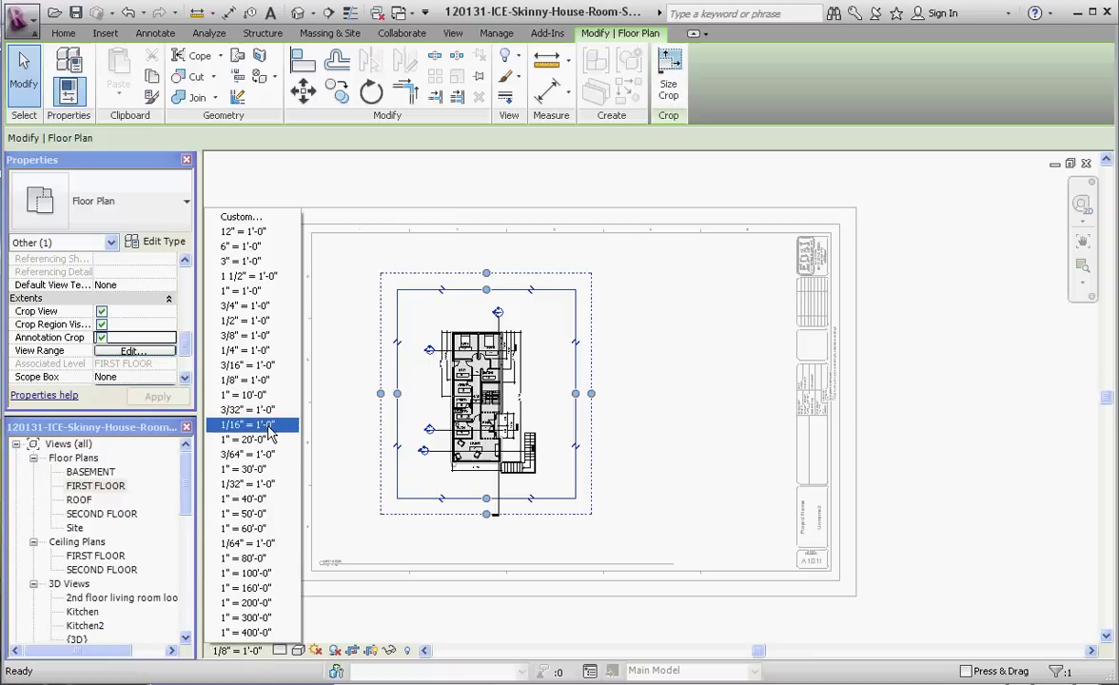
click(249, 350)
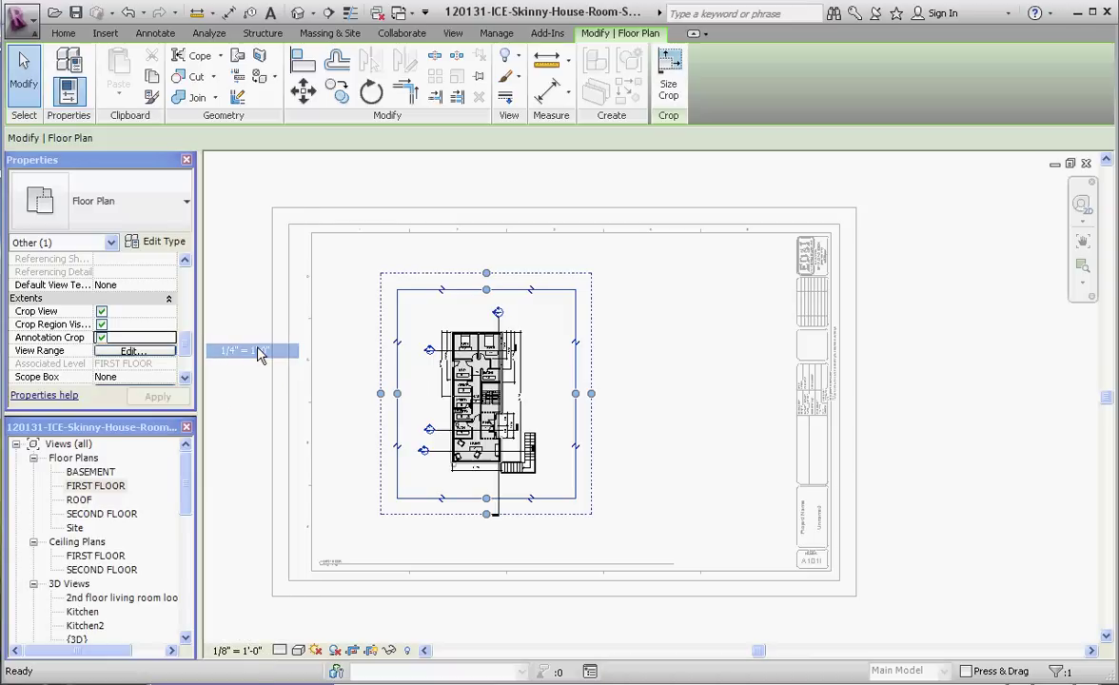
scroll(412, 624, down, 1)
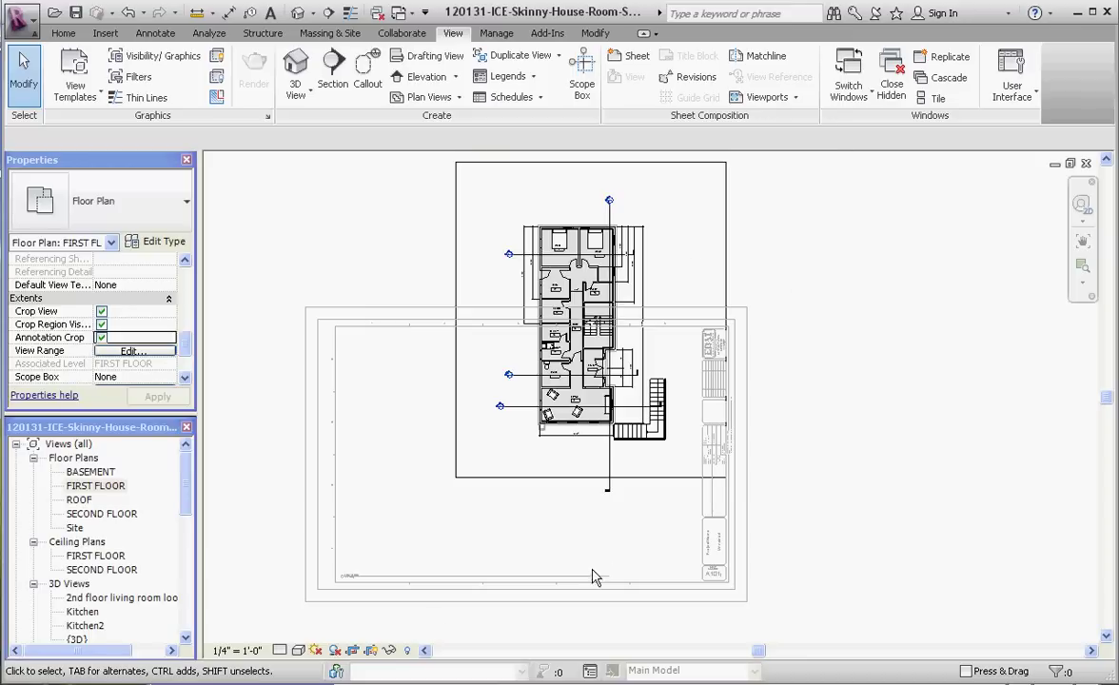
click(569, 478)
drag(565, 477, 411, 630)
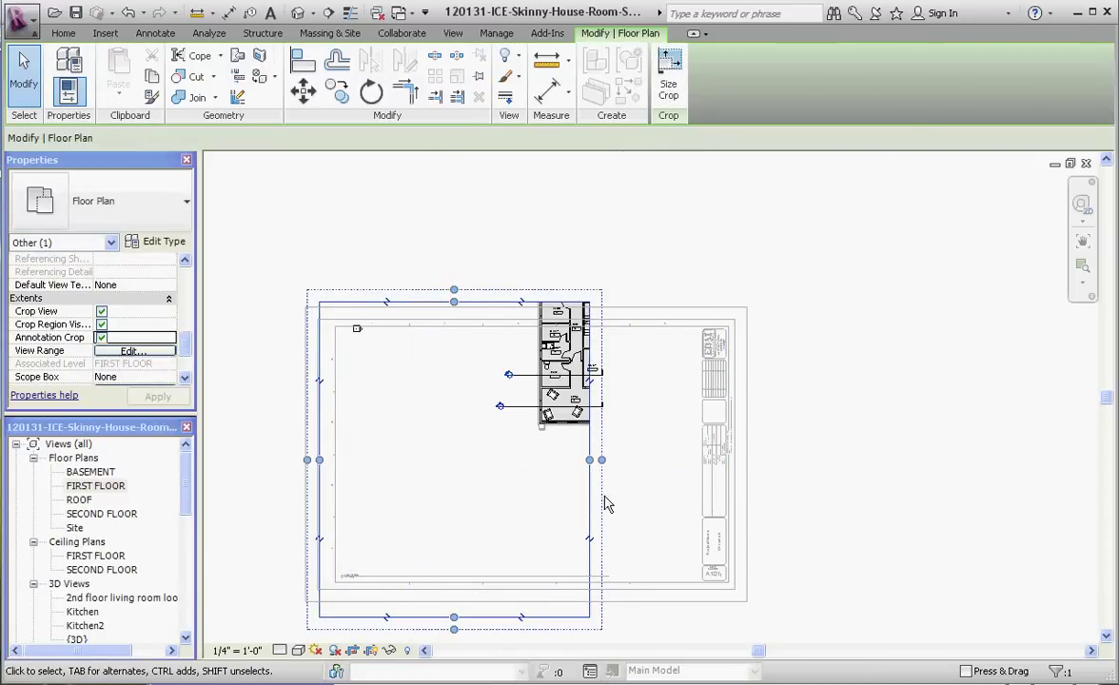
Step: Recenter the crop on the house, deactivate the view, and move the viewport down-left
drag(589, 502, 723, 386)
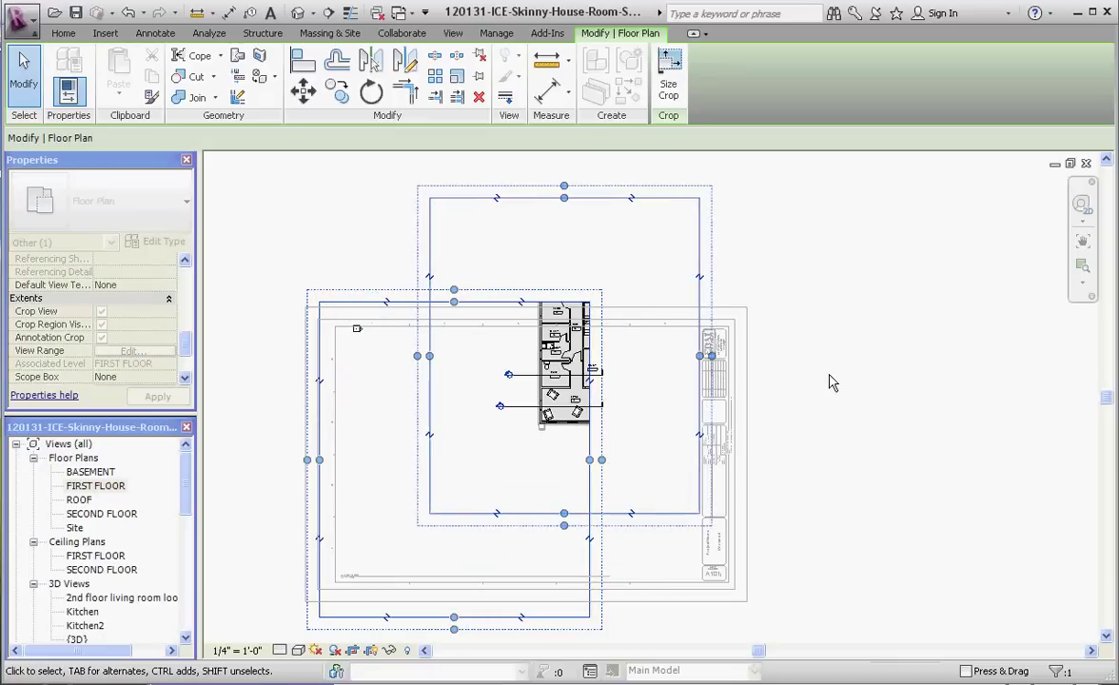
right_click(680, 255)
click(708, 319)
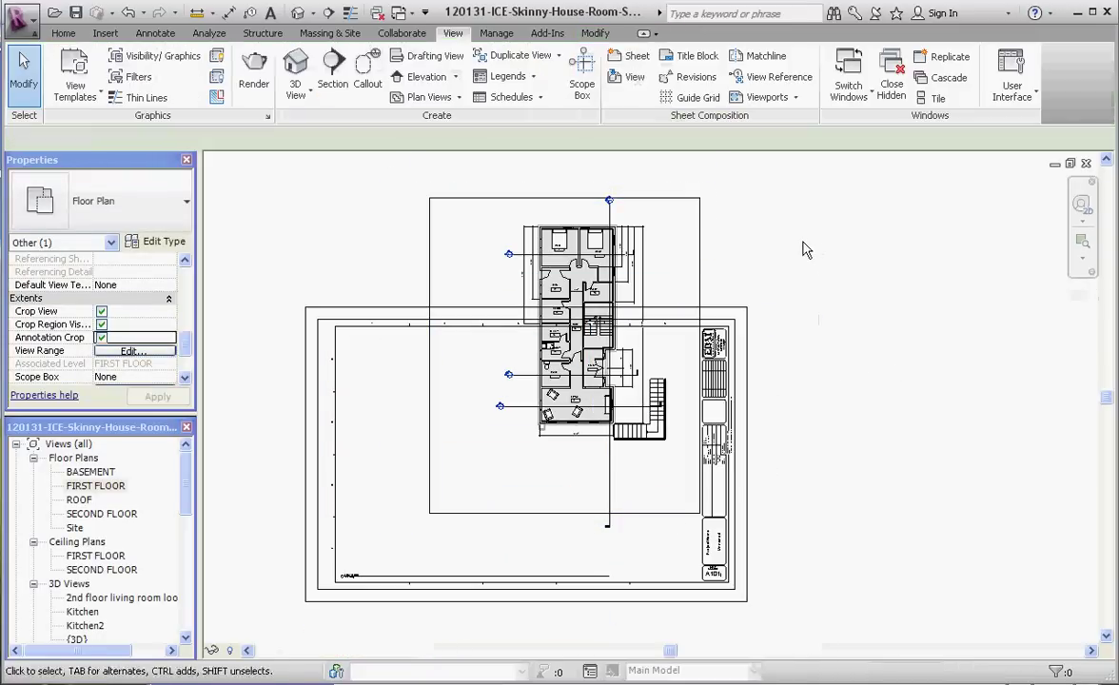
click(708, 286)
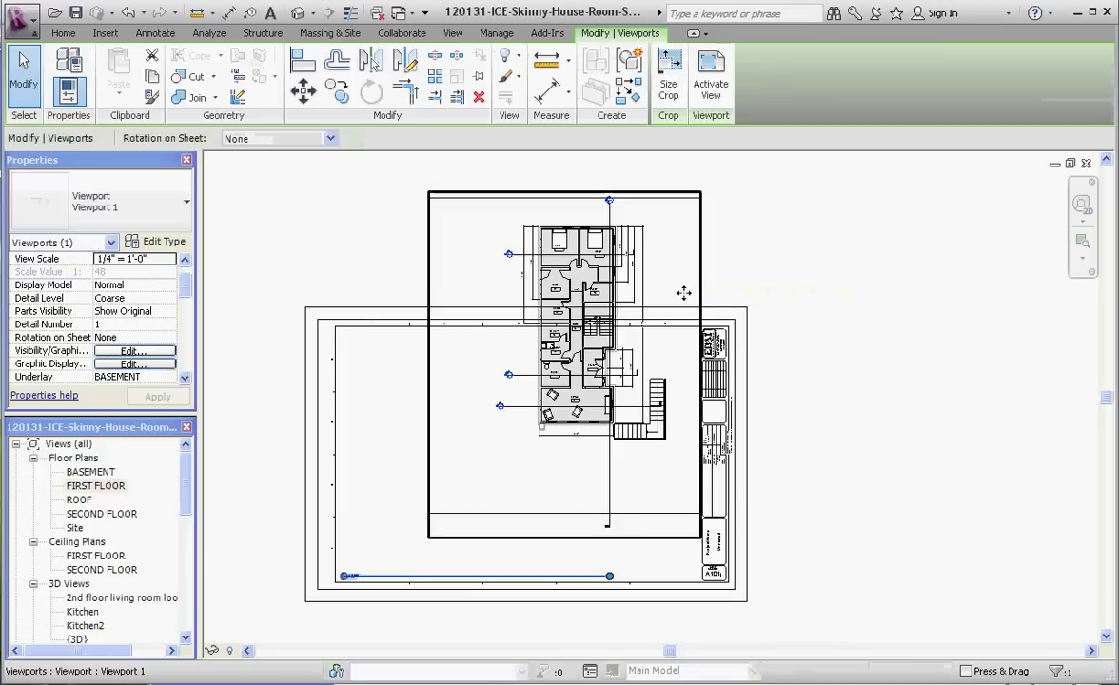
drag(684, 293, 577, 399)
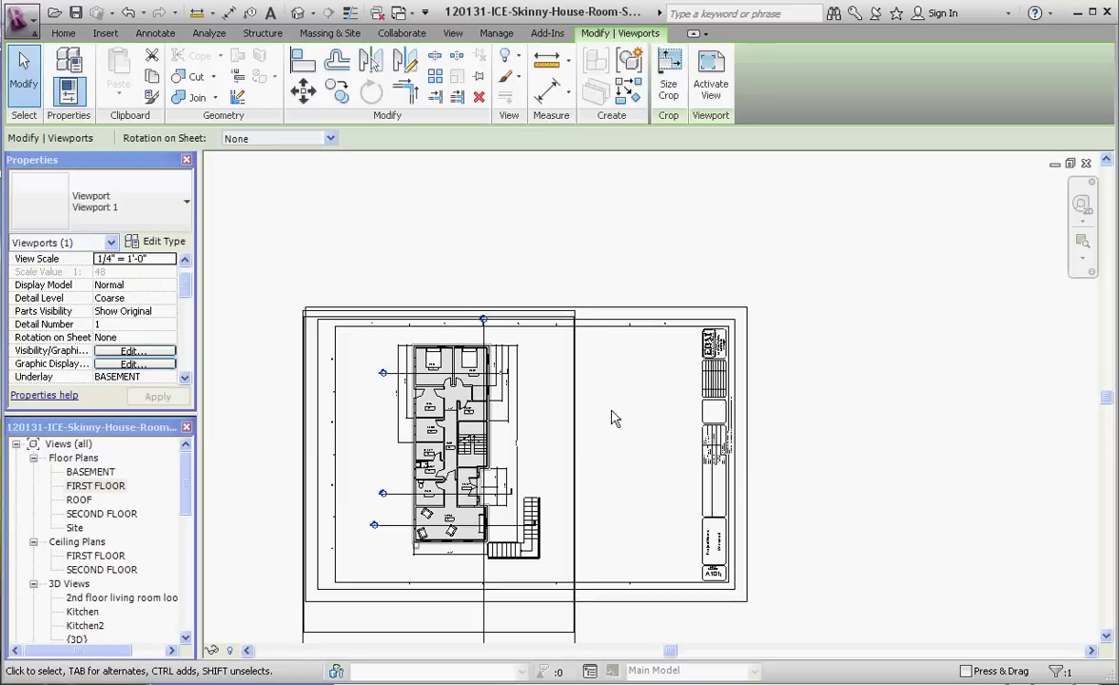
scroll(499, 265, down, 1)
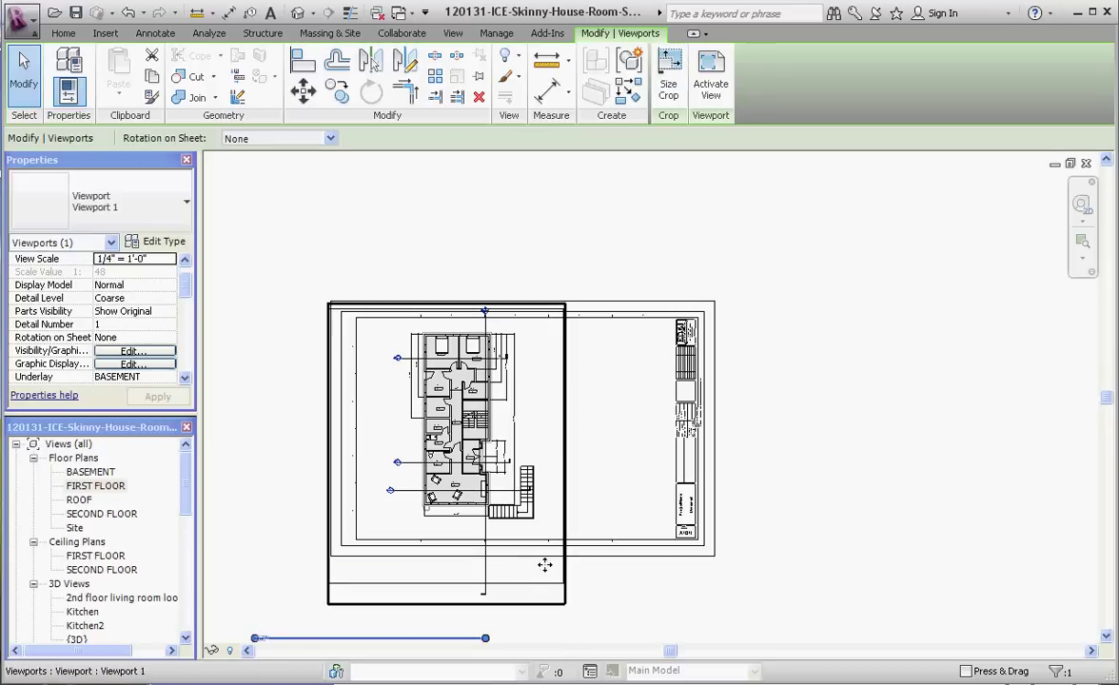